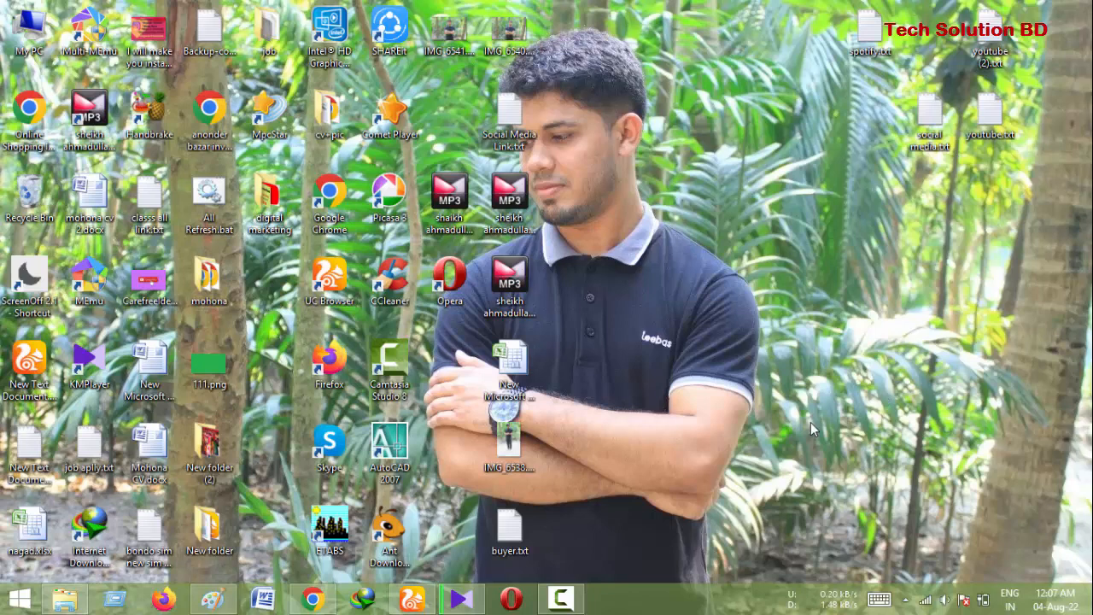
Switch to UC Browser, search Google for adsense, and sign in to Google AdSense with the listed account
click(410, 601)
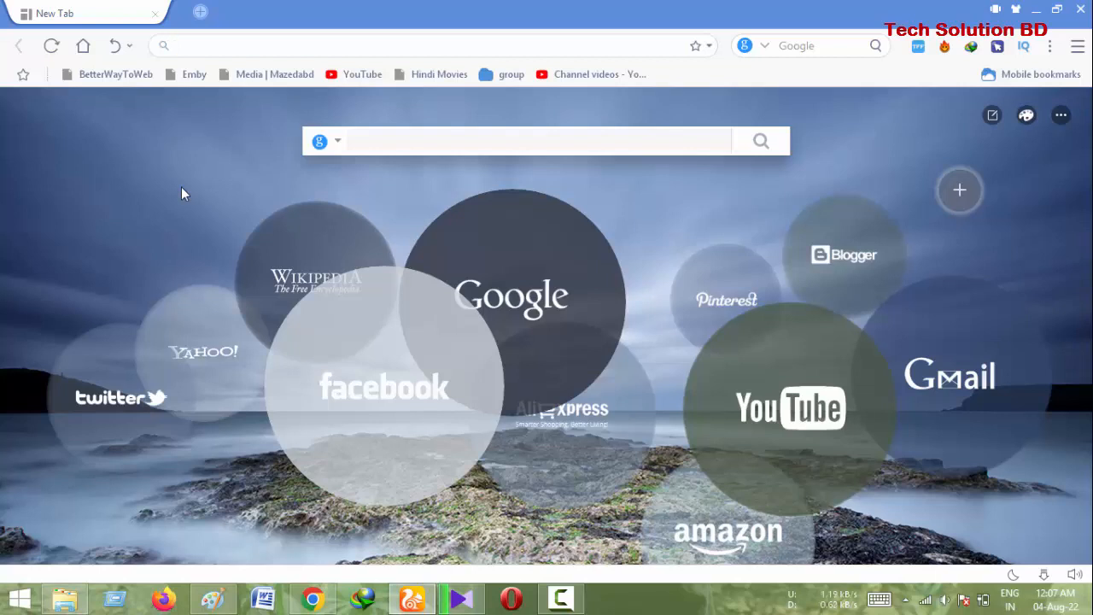
text(ad)
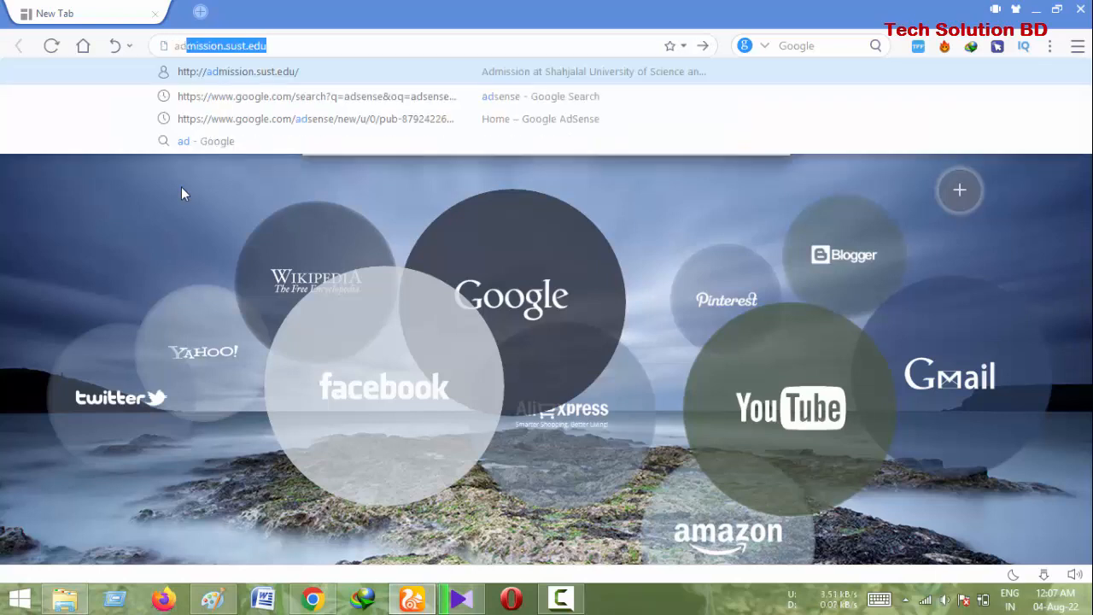
text(sense)
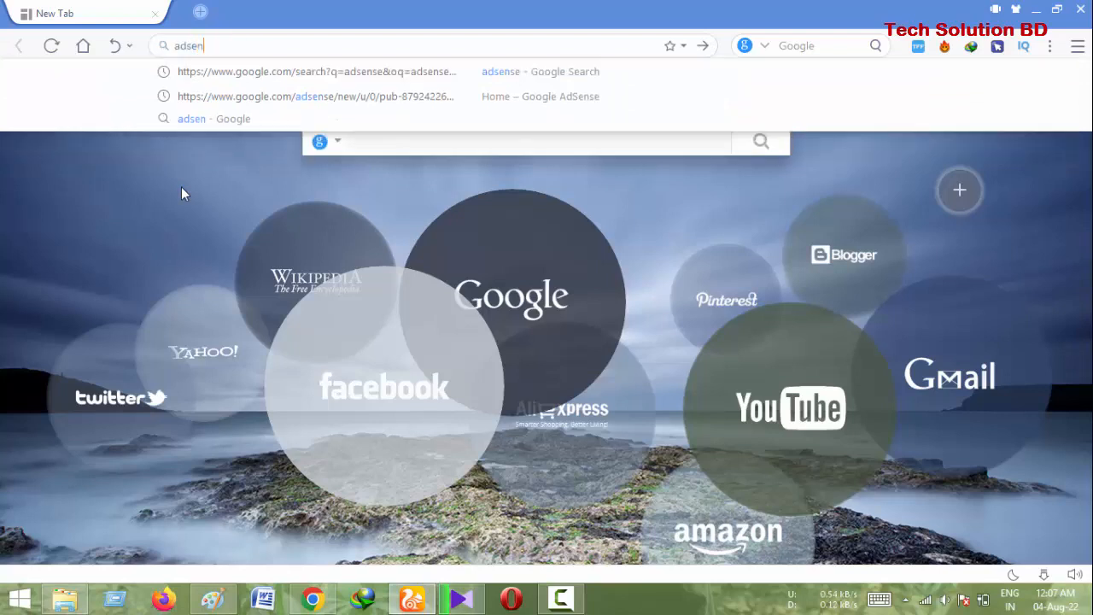
key(Return)
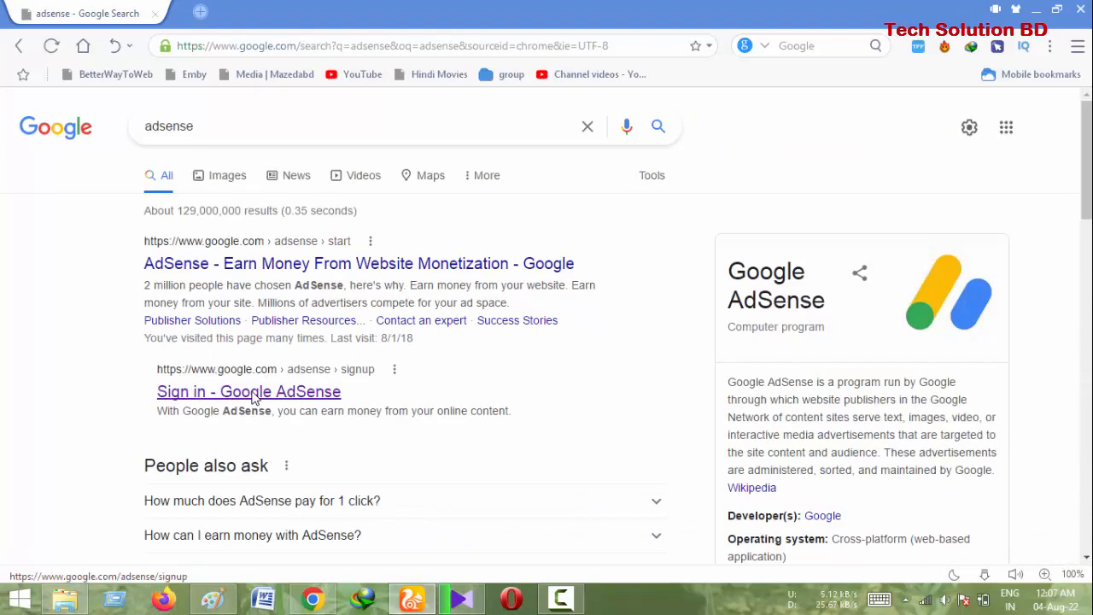
click(254, 393)
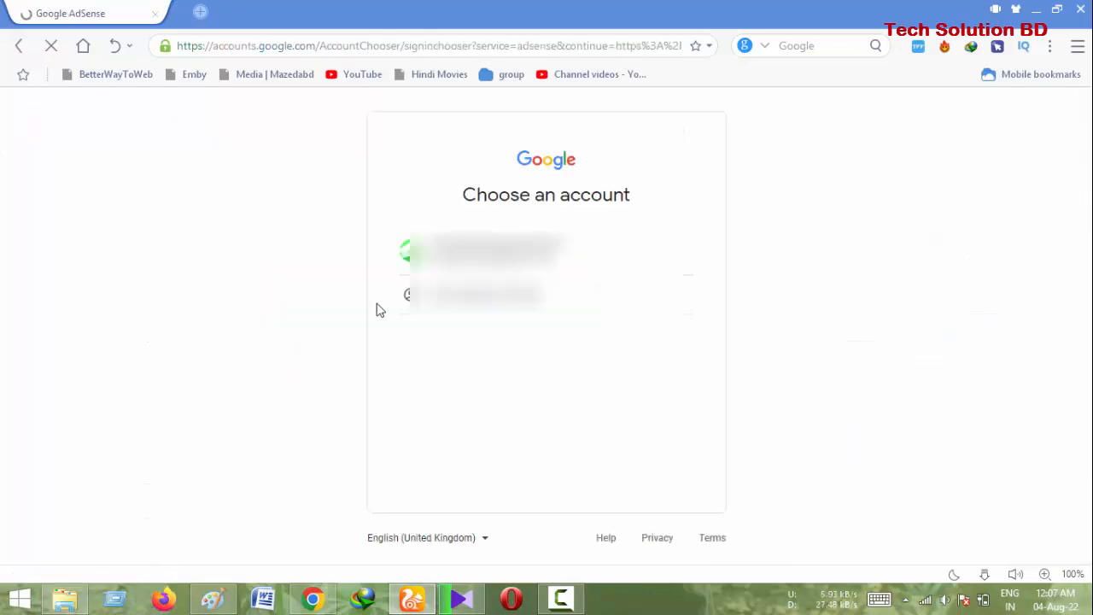
click(432, 234)
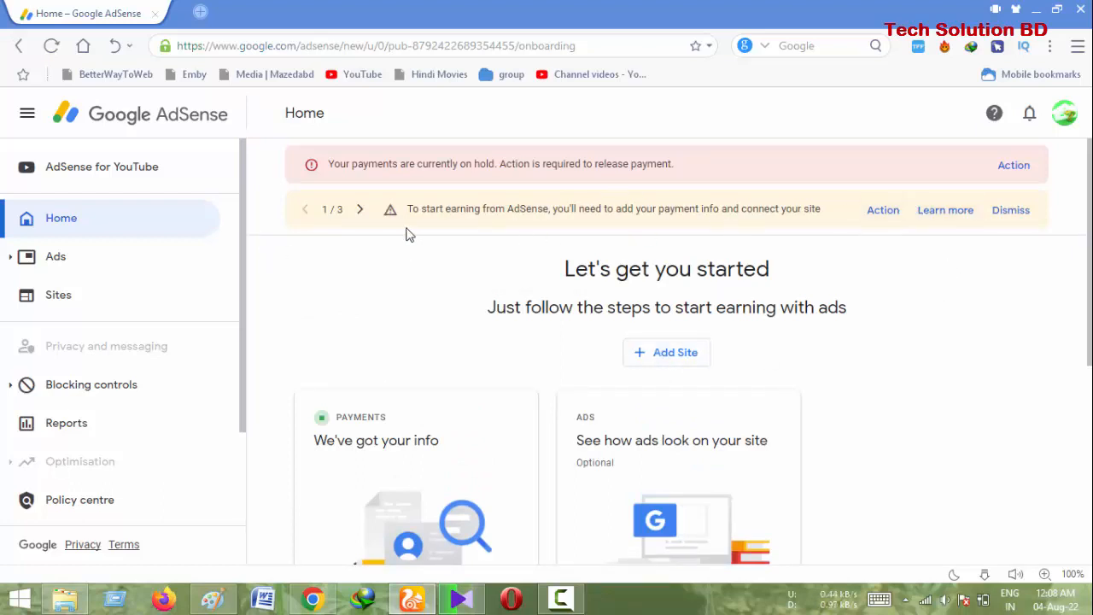
Advance the home page notices to the tax information notice and open its Manage tax info page
click(361, 211)
click(361, 211)
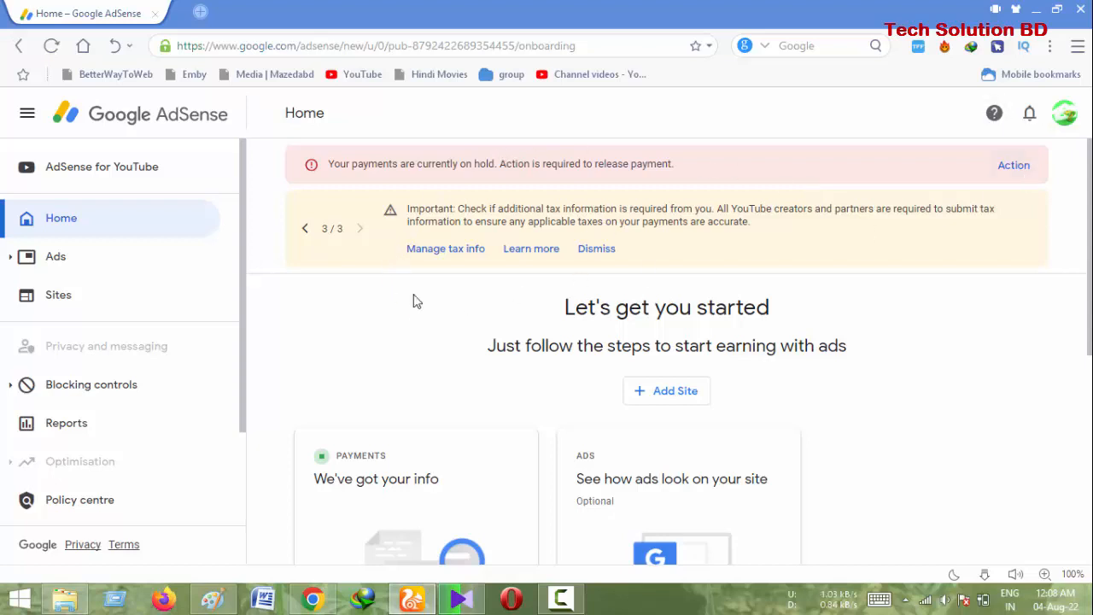
scroll(173, 378, down, 3)
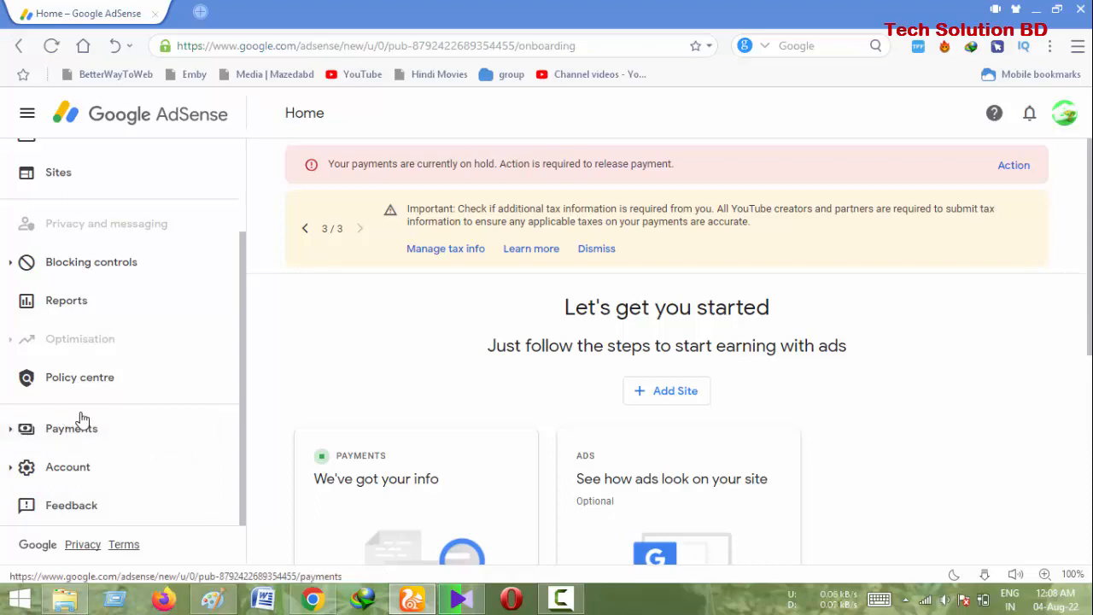
click(446, 248)
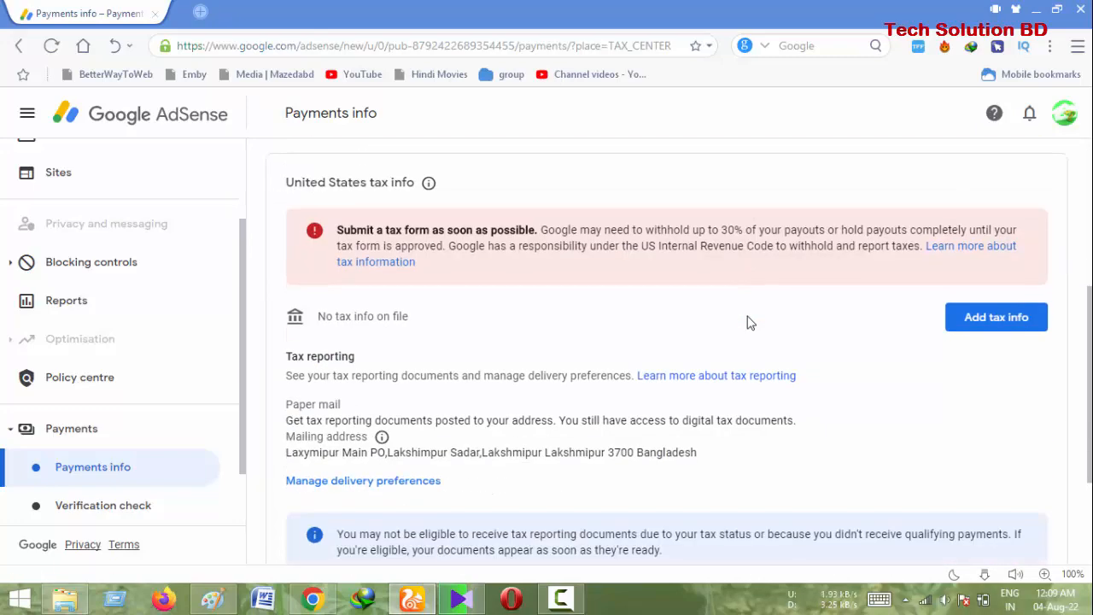
Start adding United States tax info and verify the Google account with its password
scroll(748, 322, down, 2)
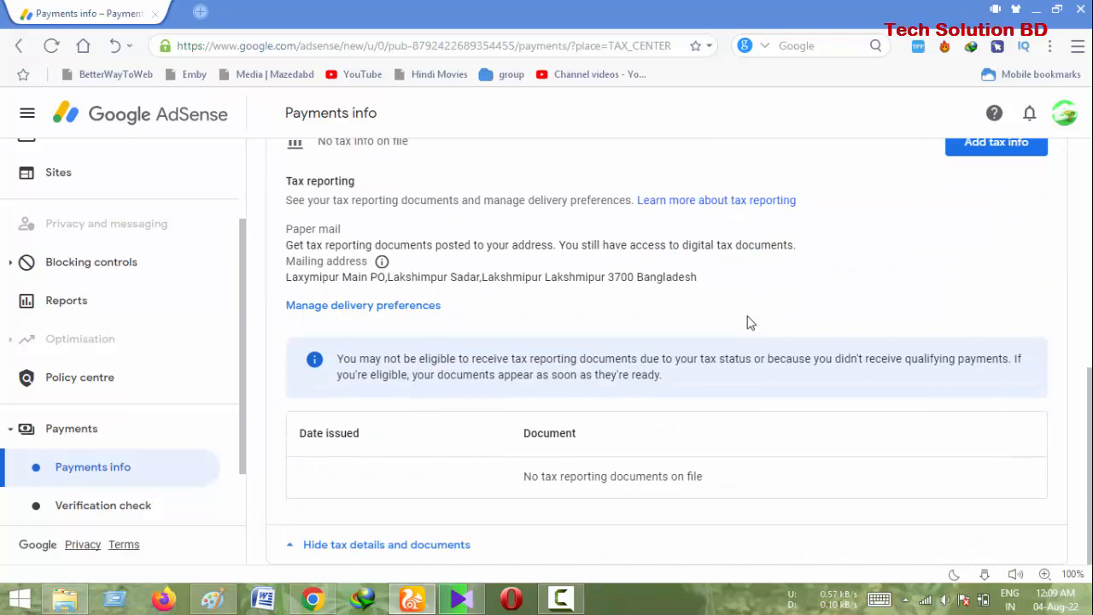
scroll(748, 322, up, 4)
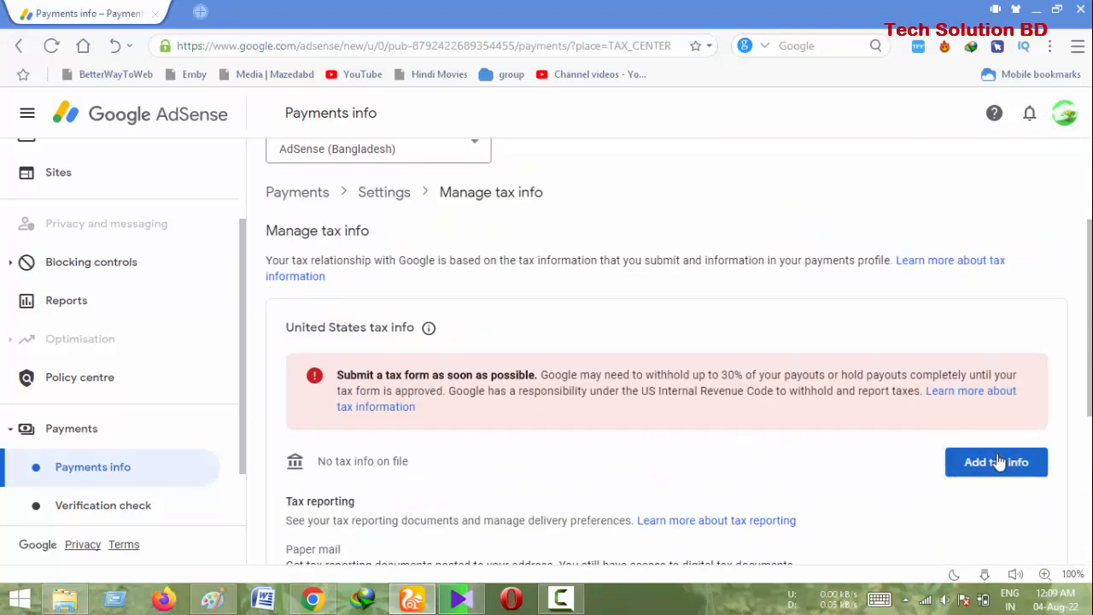
click(999, 462)
scroll(803, 442, down, 4)
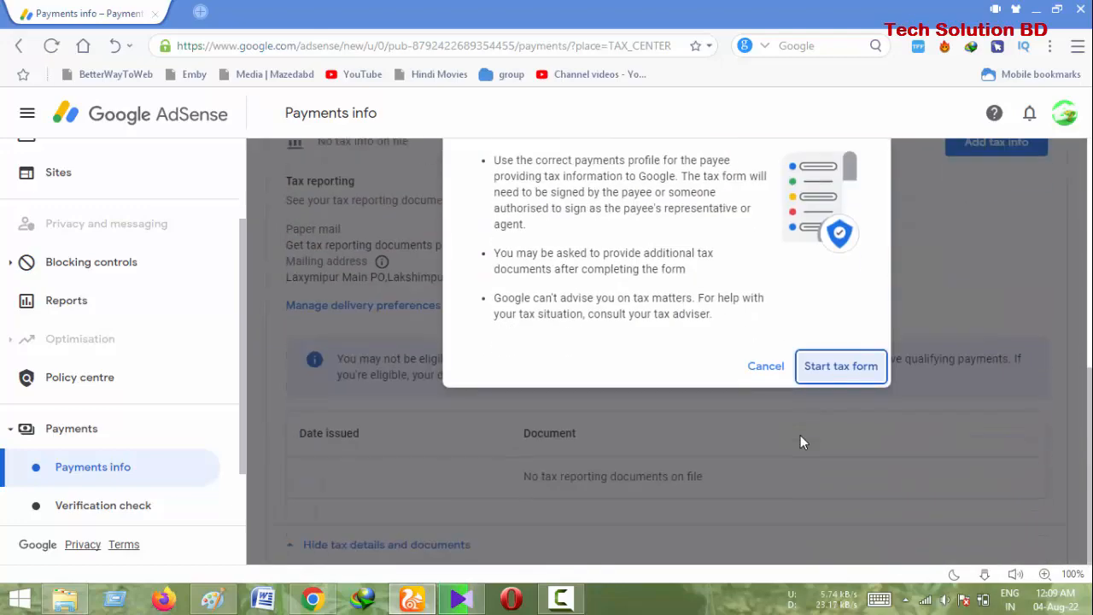
click(826, 374)
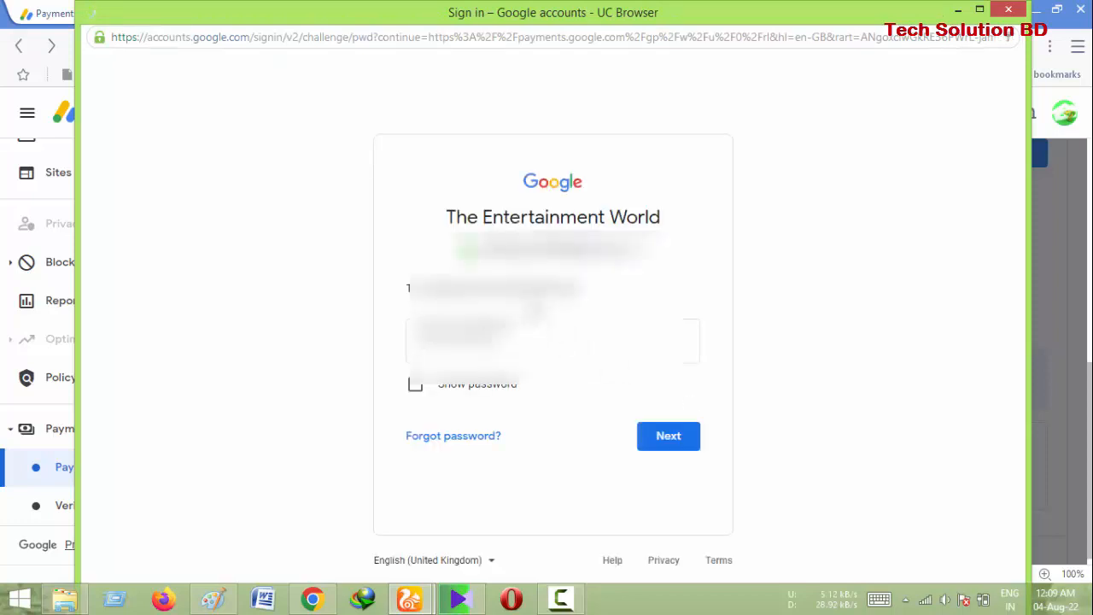
click(669, 437)
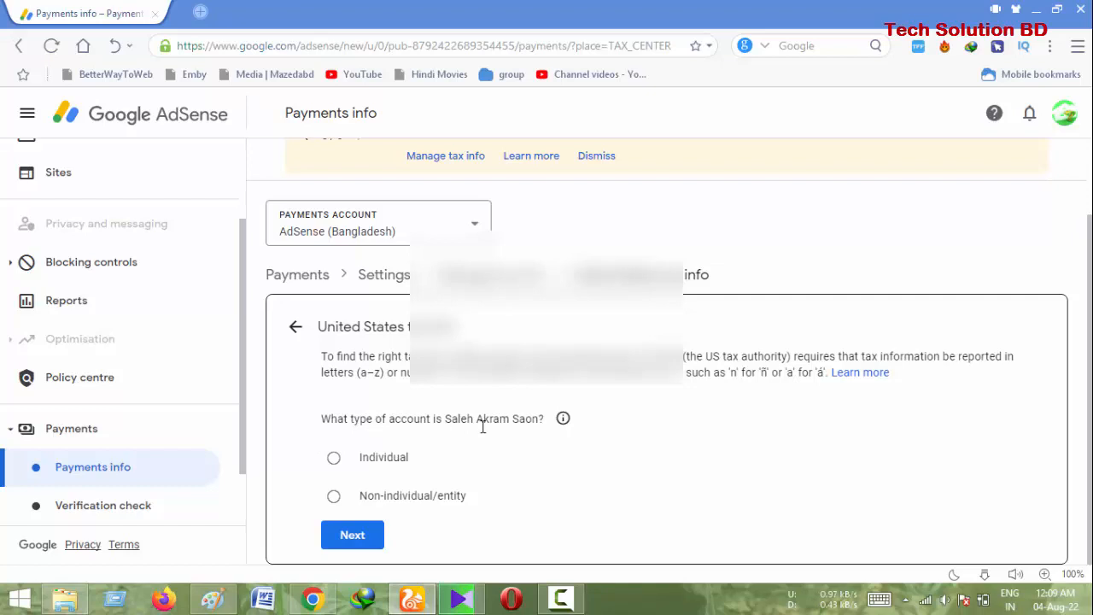
Set the account type to Individual and answer No to being a citizen or resident of the United States
drag(376, 418, 483, 420)
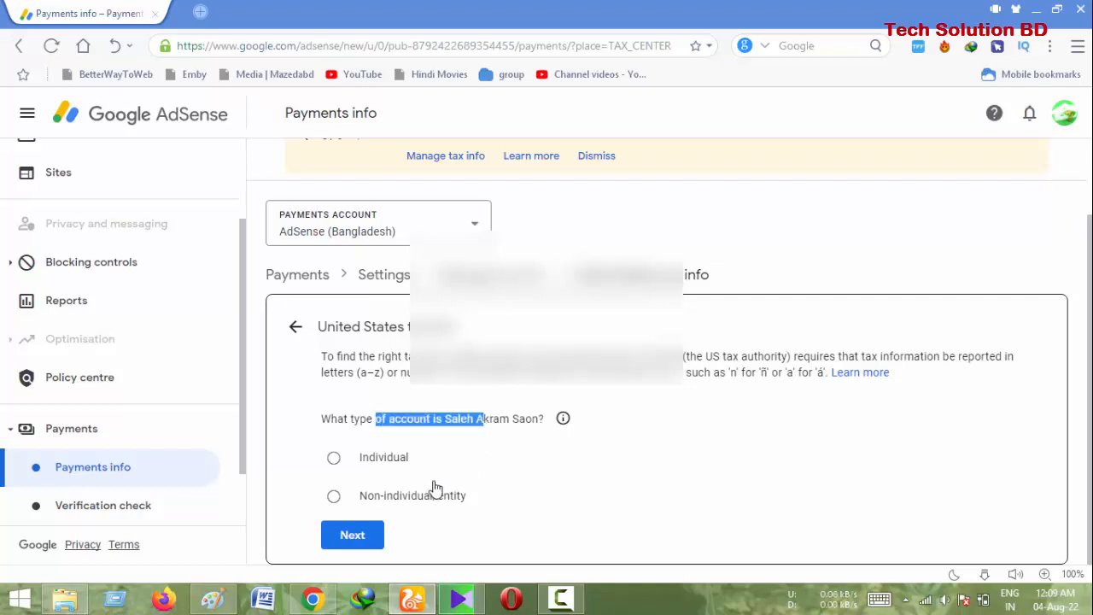
click(403, 465)
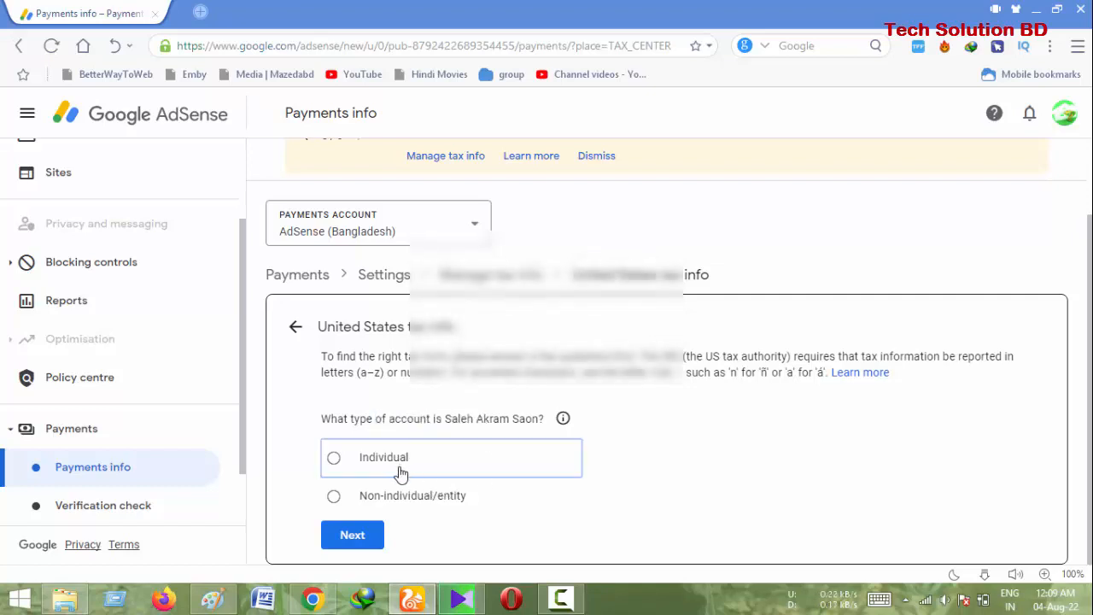
click(357, 535)
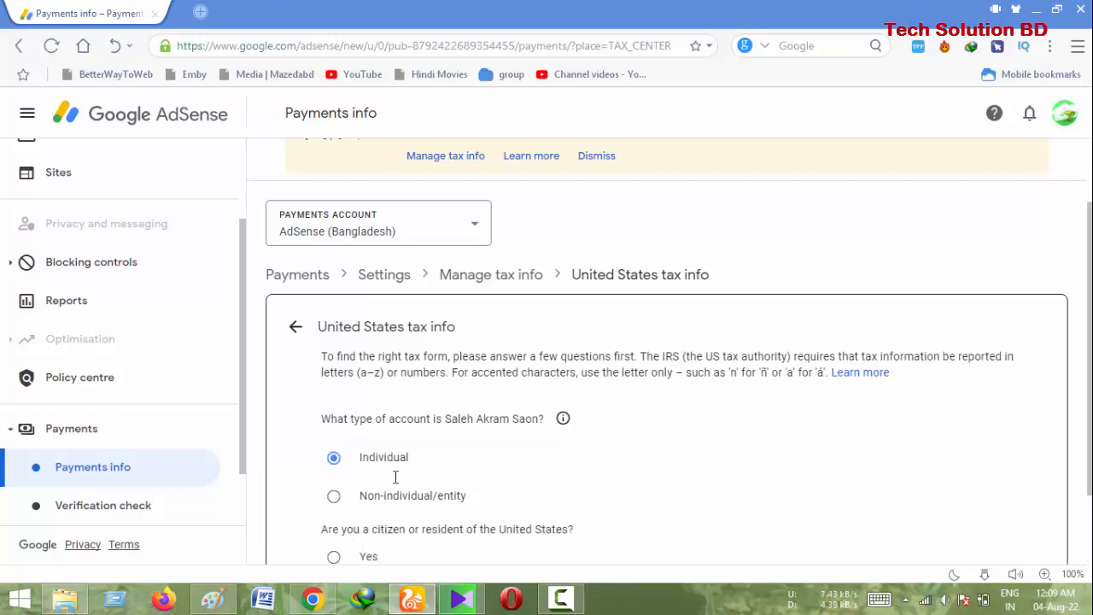
scroll(649, 421, down, 2)
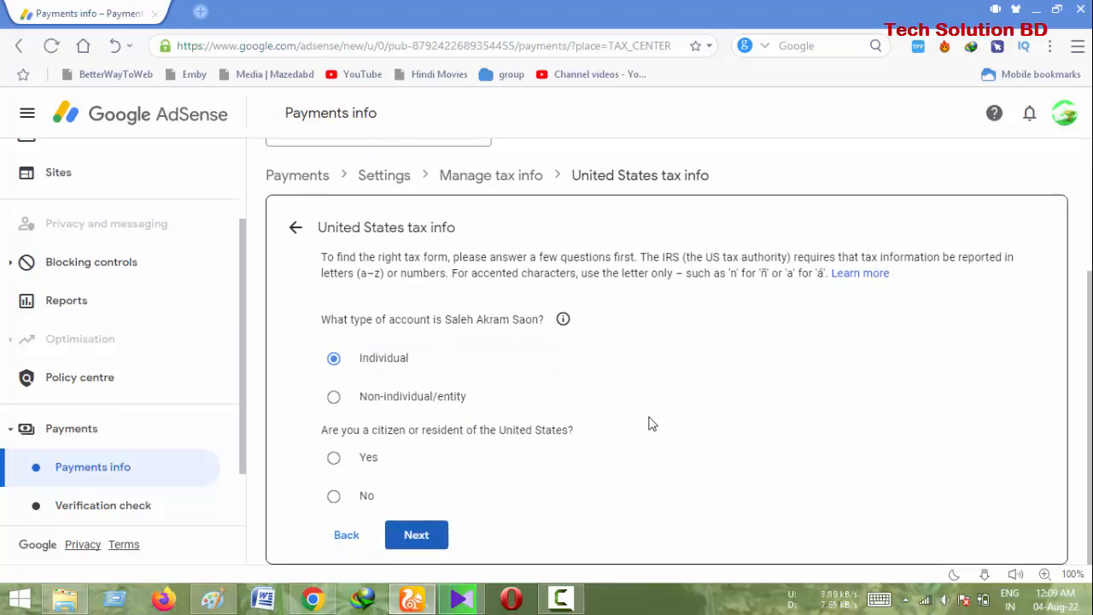
click(335, 458)
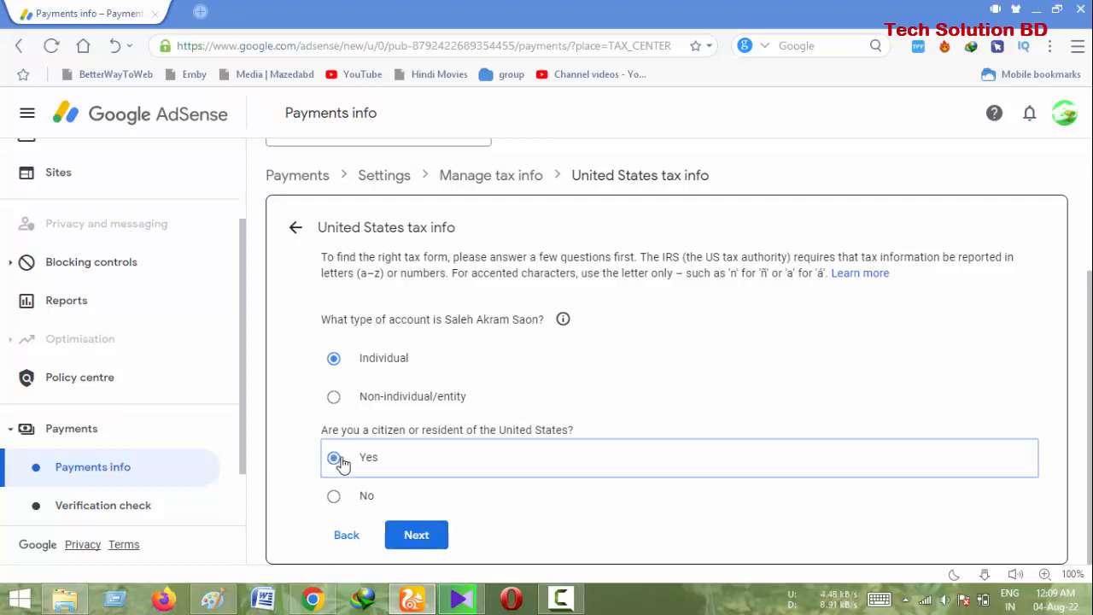
click(335, 498)
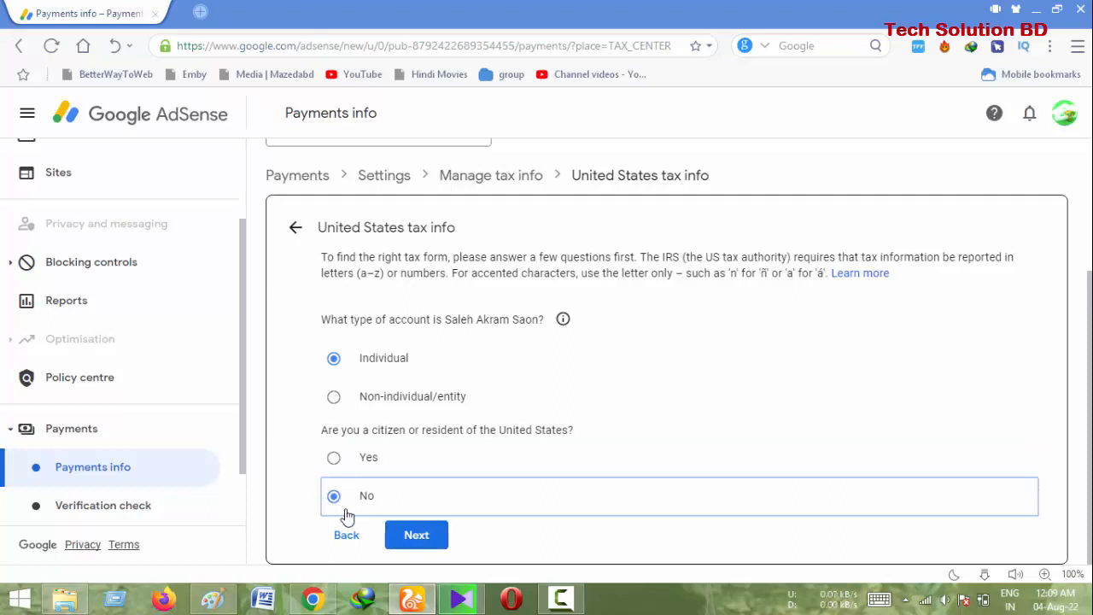
click(408, 535)
Choose W-8BEN as the W-8 tax form type and start the form
scroll(419, 519, down, 2)
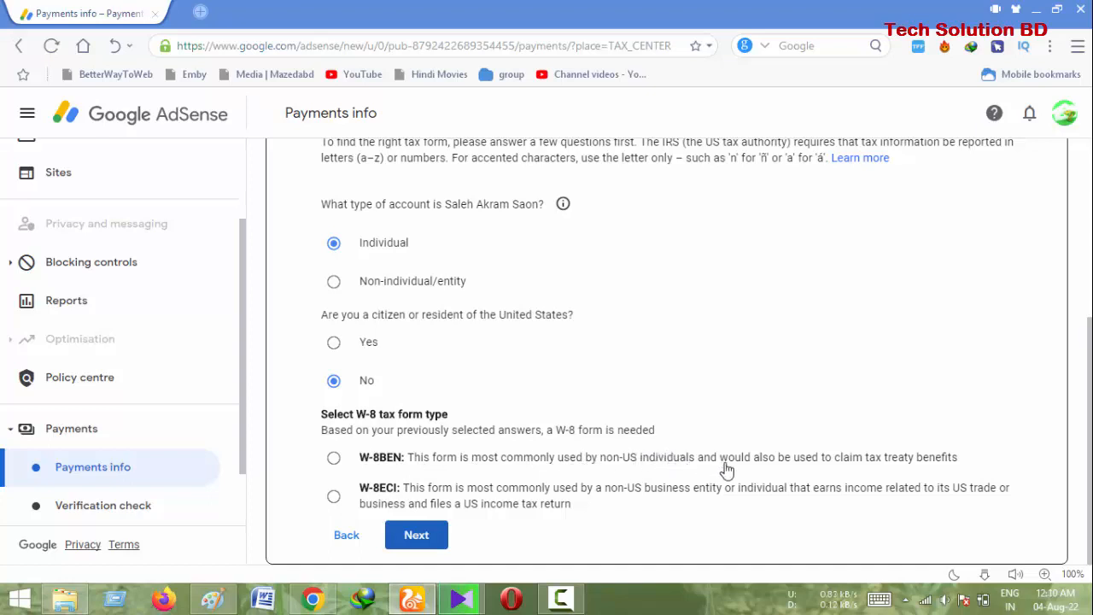
click(334, 461)
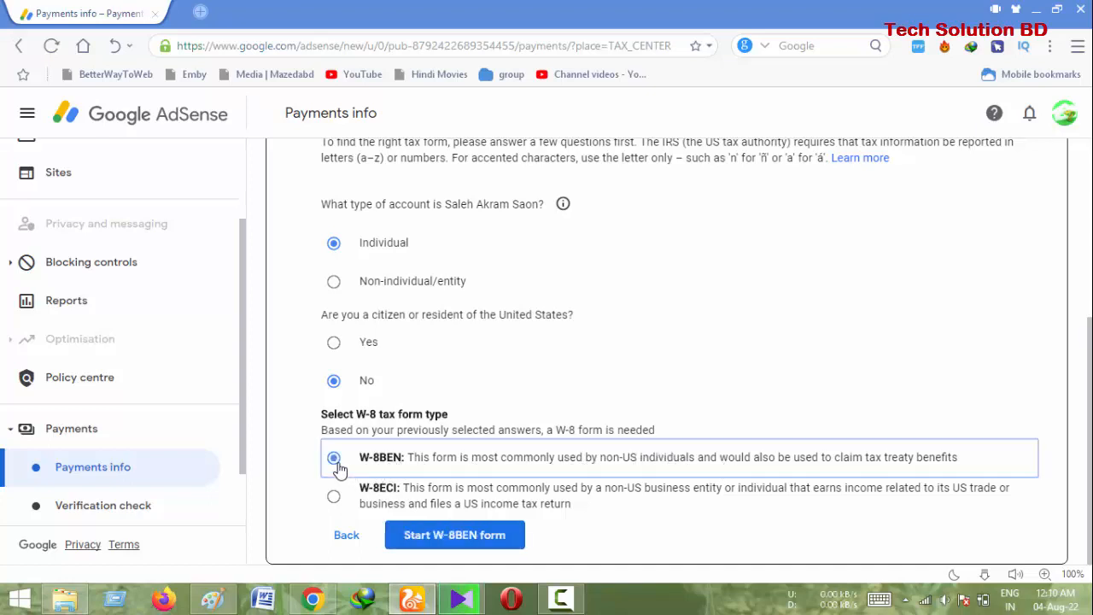
click(478, 543)
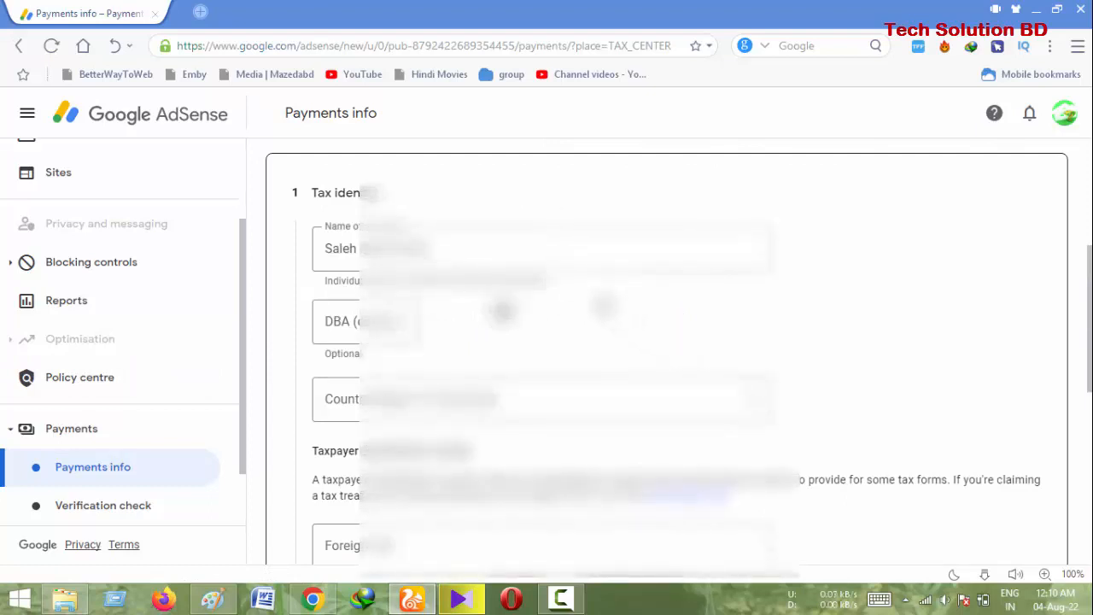
Set the country in the tax identity section to Bangladesh and activate the foreign TIN field
click(605, 307)
scroll(603, 305, down, 4)
scroll(603, 305, up, 4)
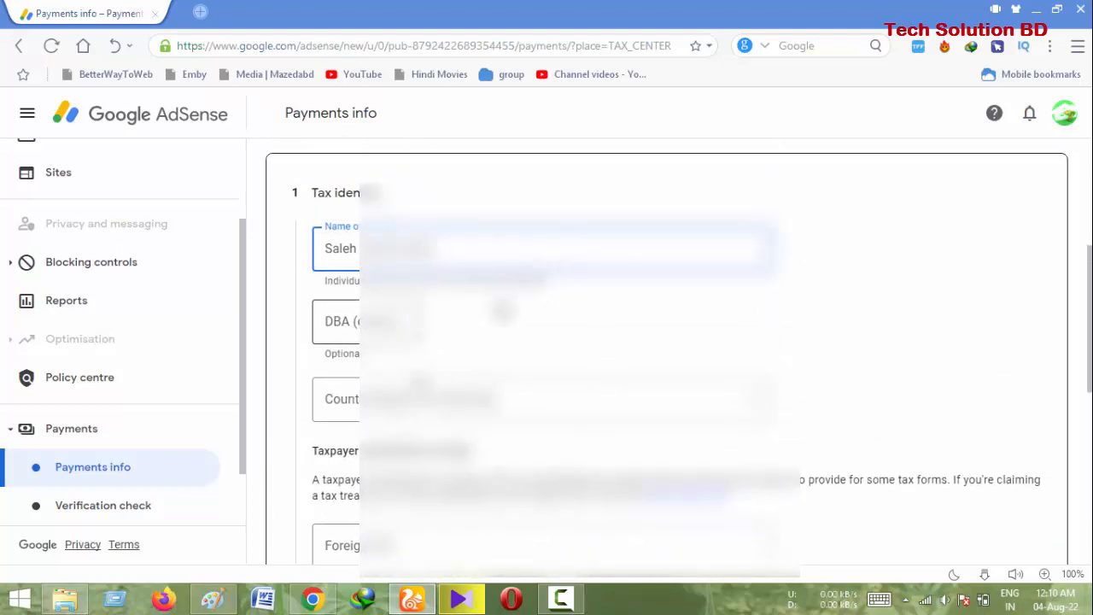
click(350, 320)
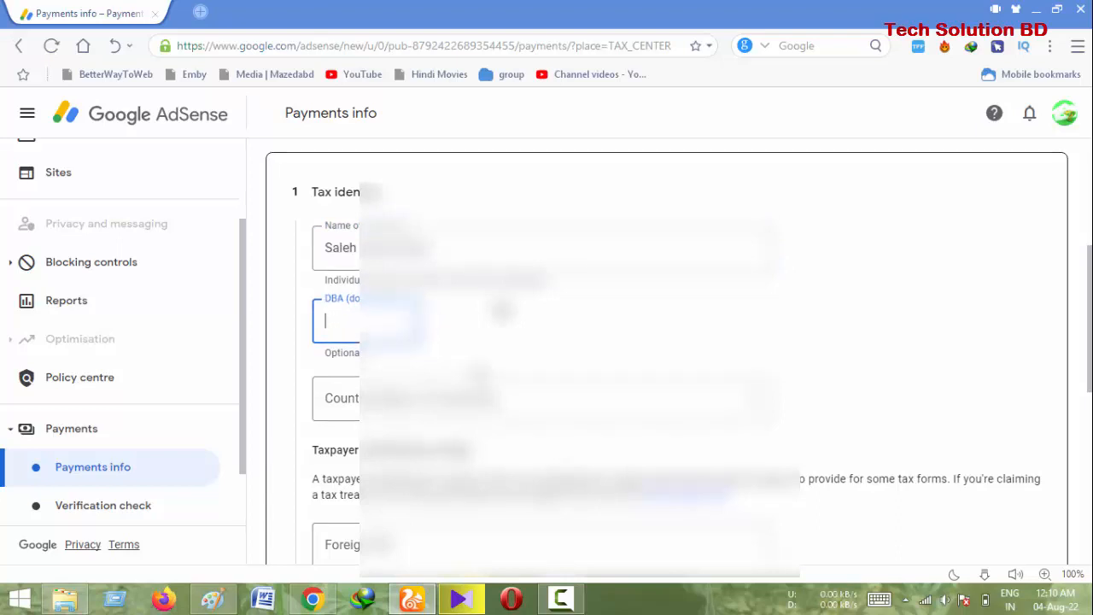
scroll(484, 372, down, 1)
click(494, 298)
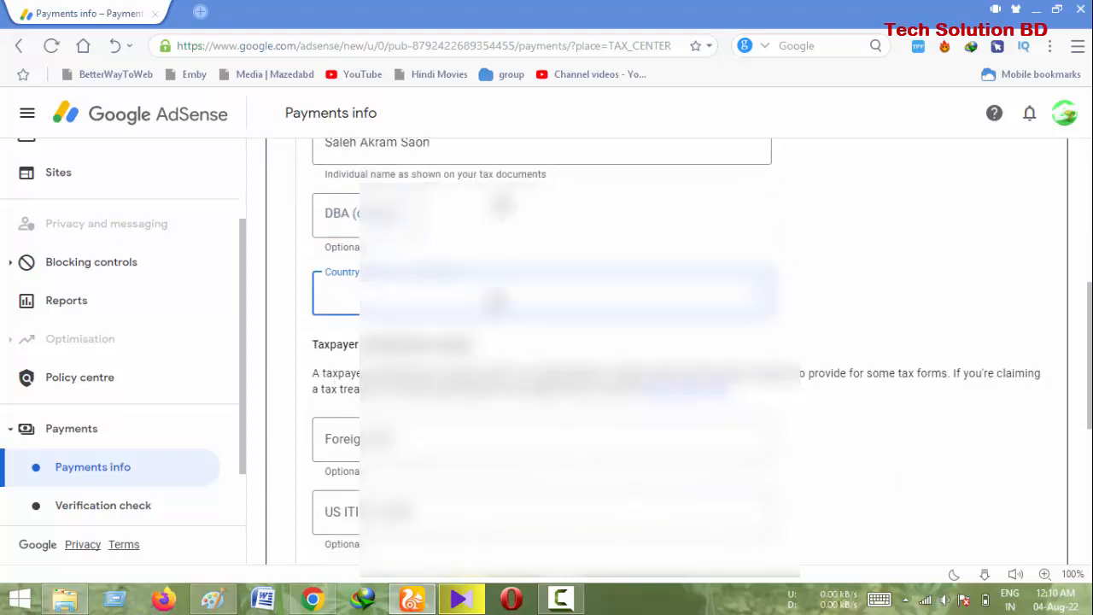
scroll(472, 459, down, 5)
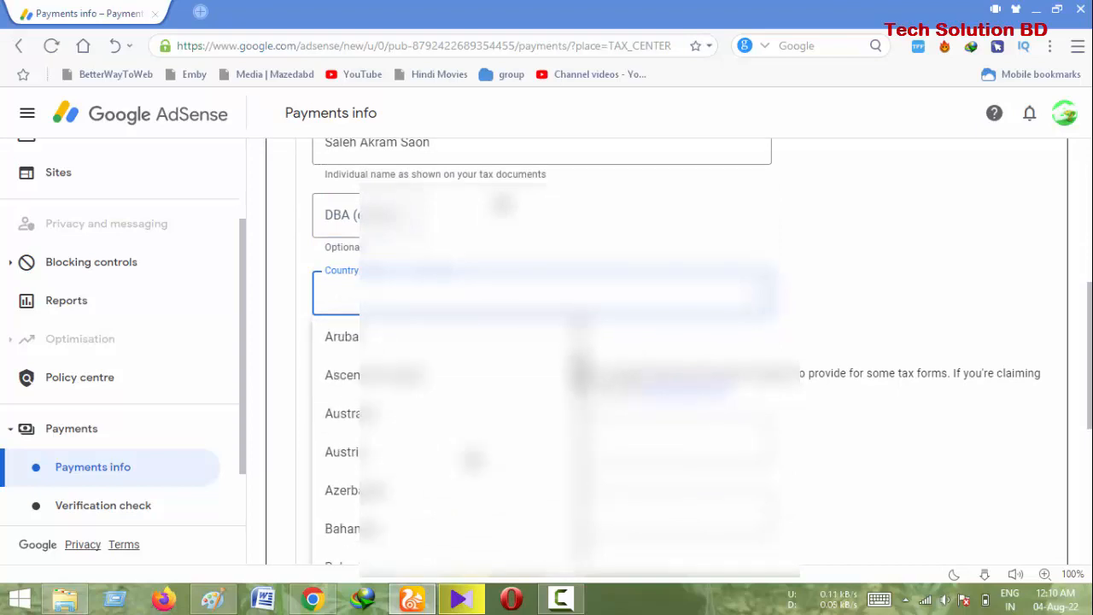
scroll(472, 459, down, 3)
click(427, 401)
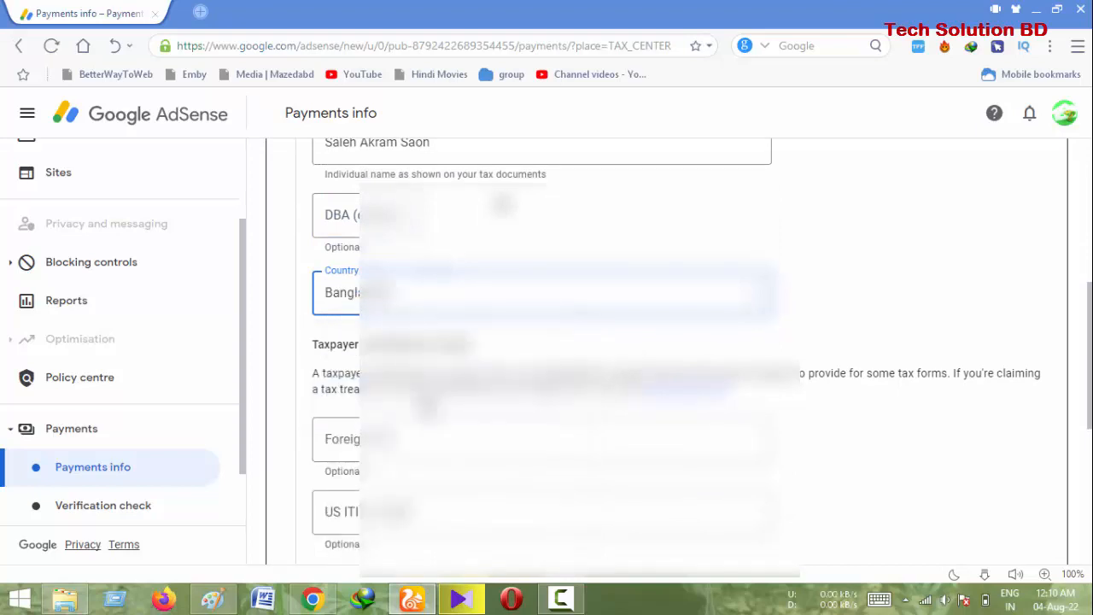
scroll(427, 401, down, 2)
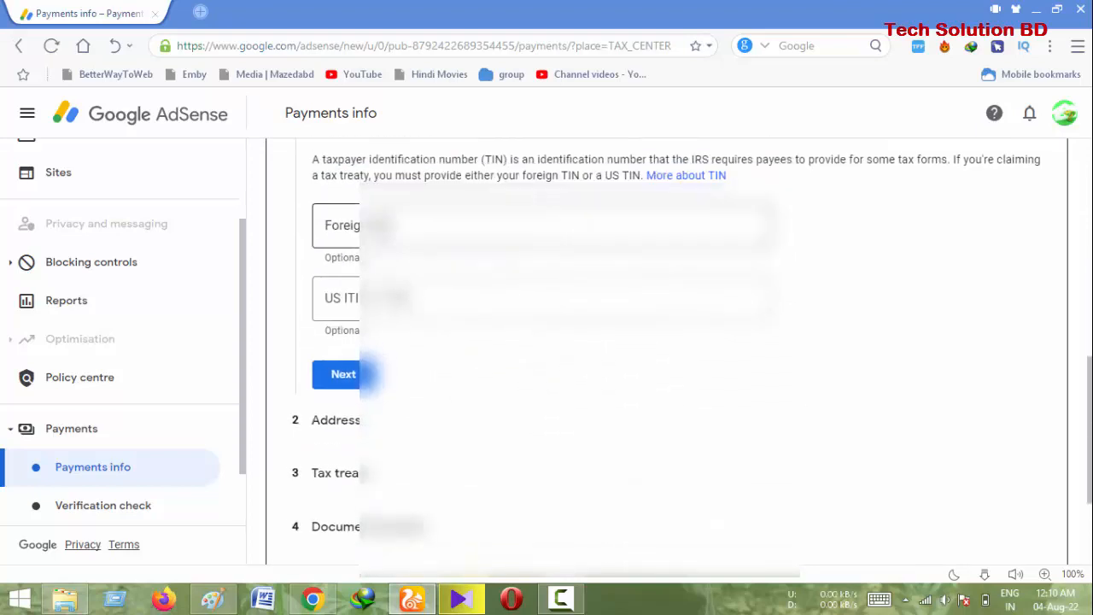
click(382, 231)
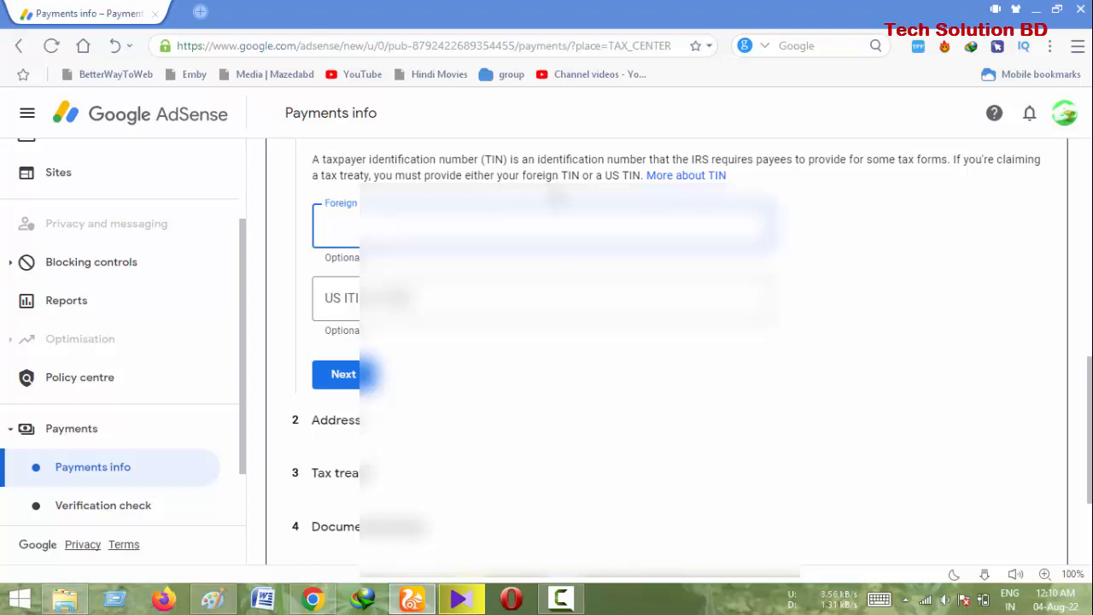
click(561, 598)
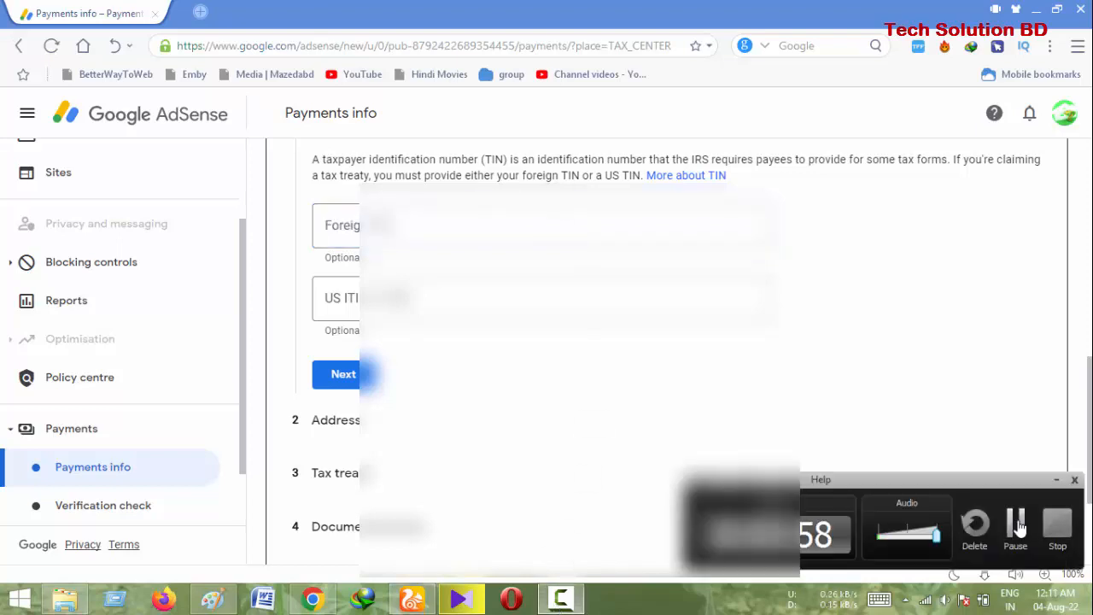
click(1016, 525)
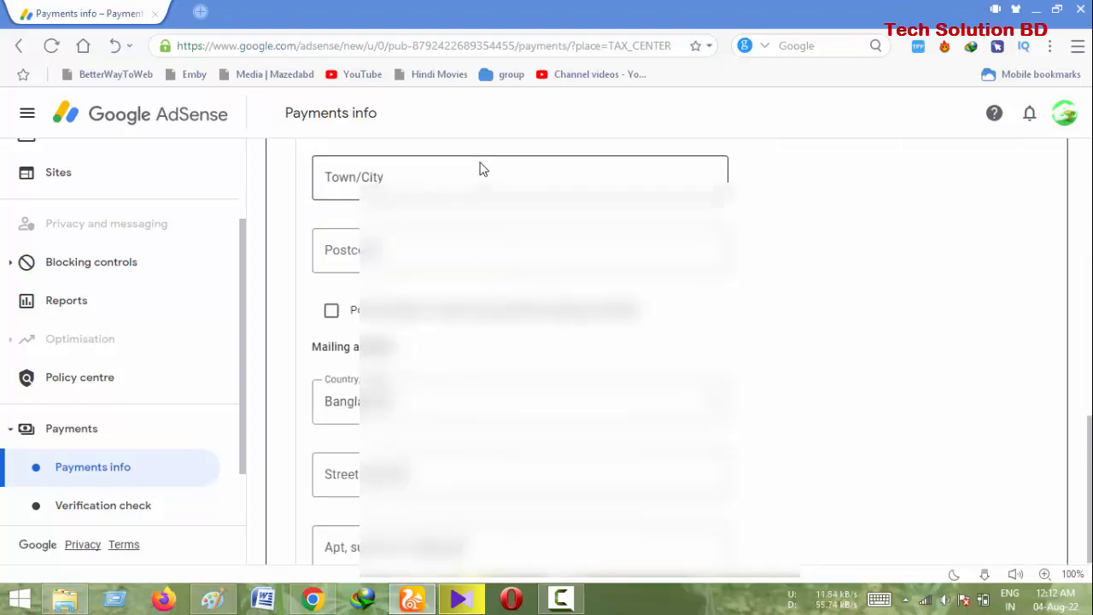
Fill in the permanent residence address, including street address and postcode, and continue to the tax treaty section
scroll(481, 168, up, 1)
scroll(513, 261, up, 2)
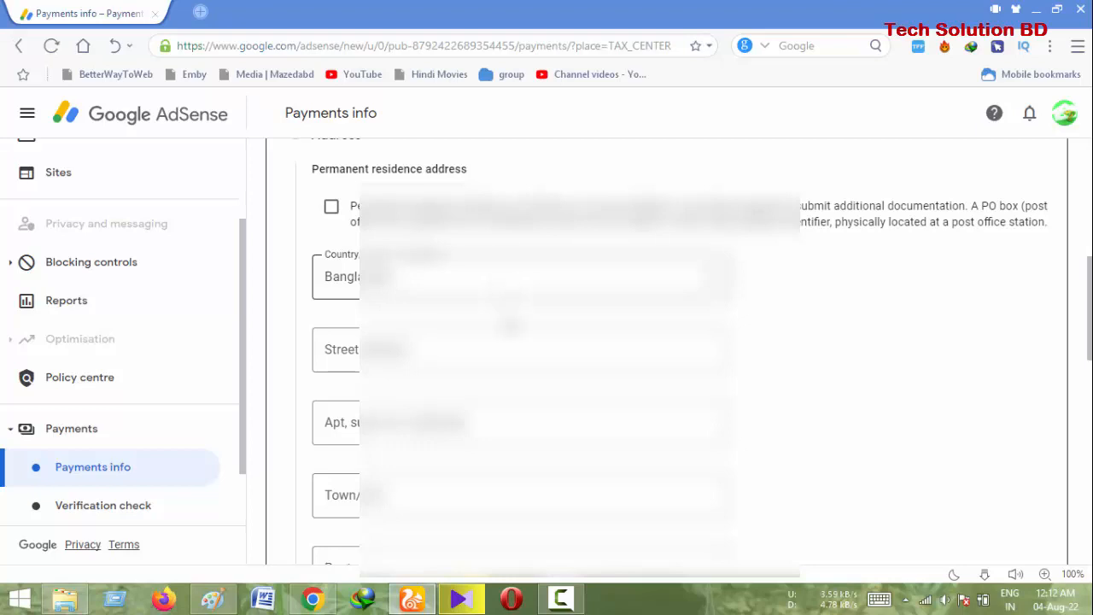
click(509, 362)
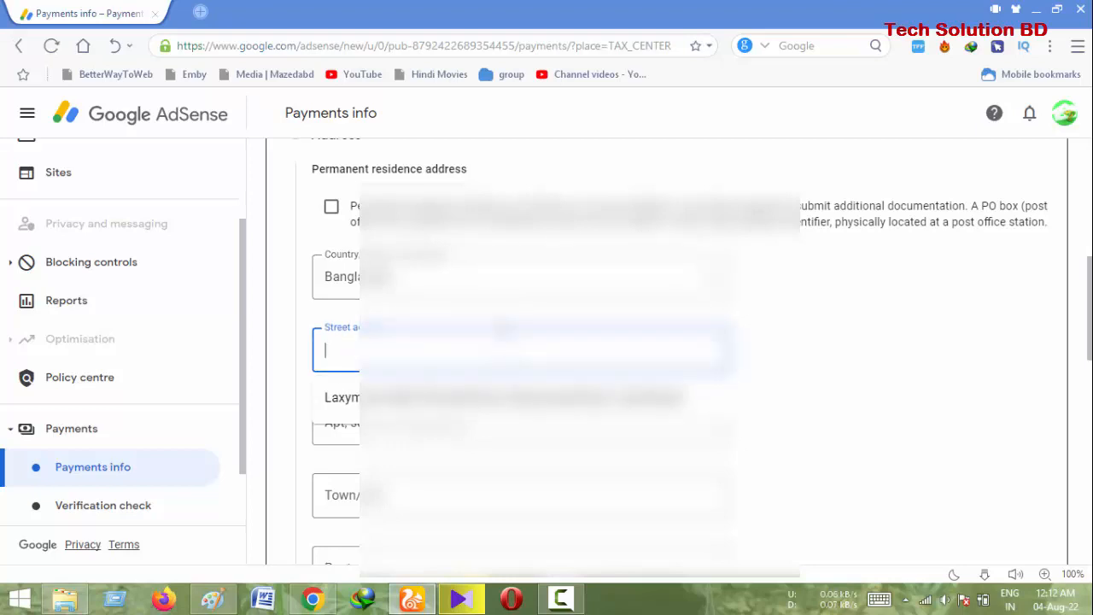
click(506, 330)
click(506, 349)
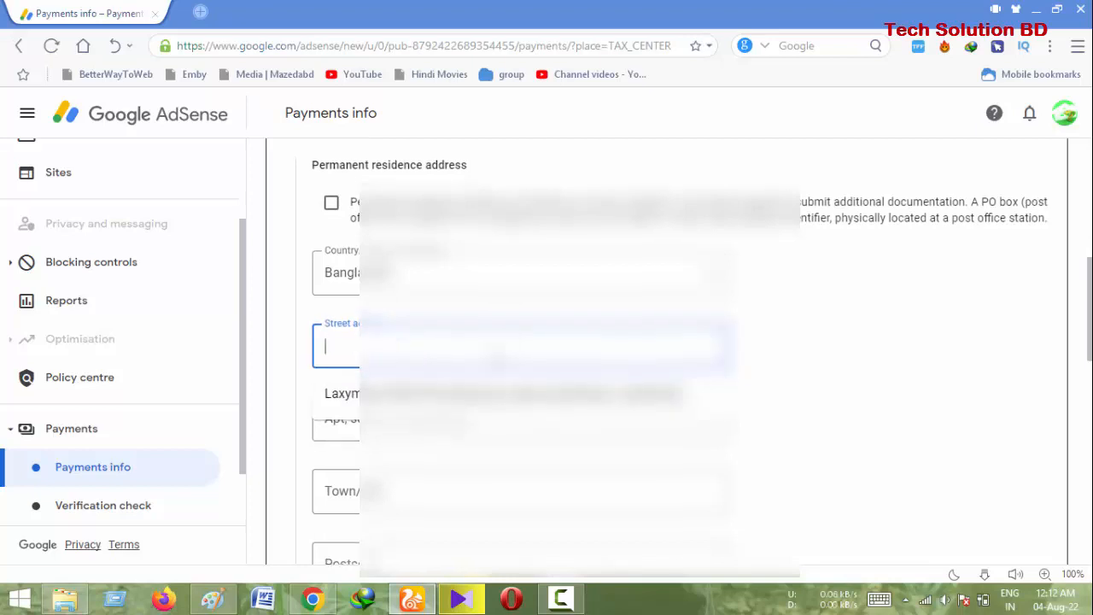
scroll(496, 363, down, 2)
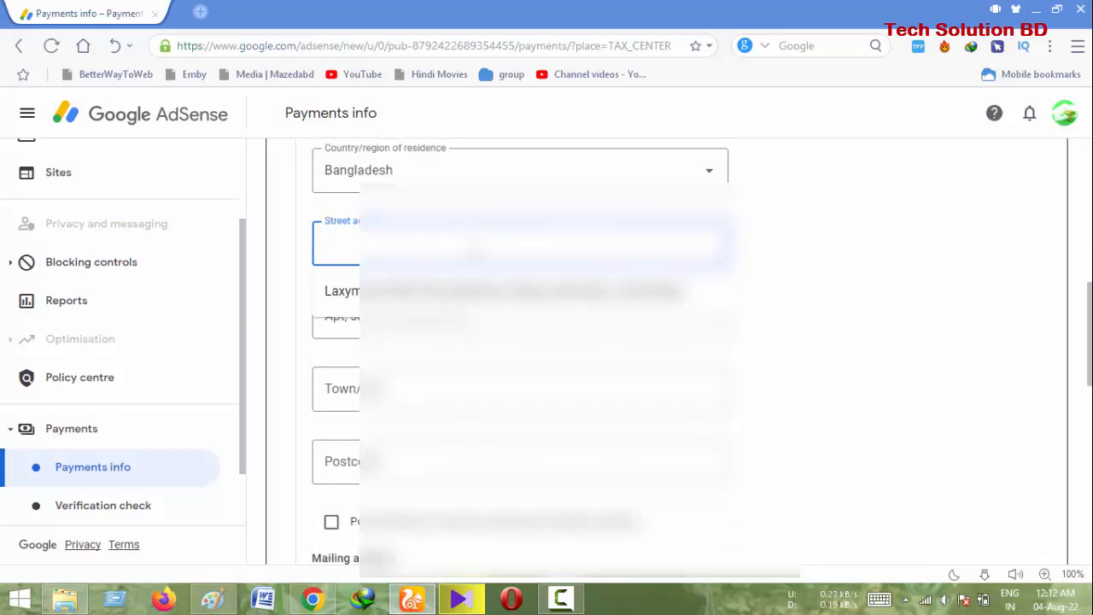
click(565, 599)
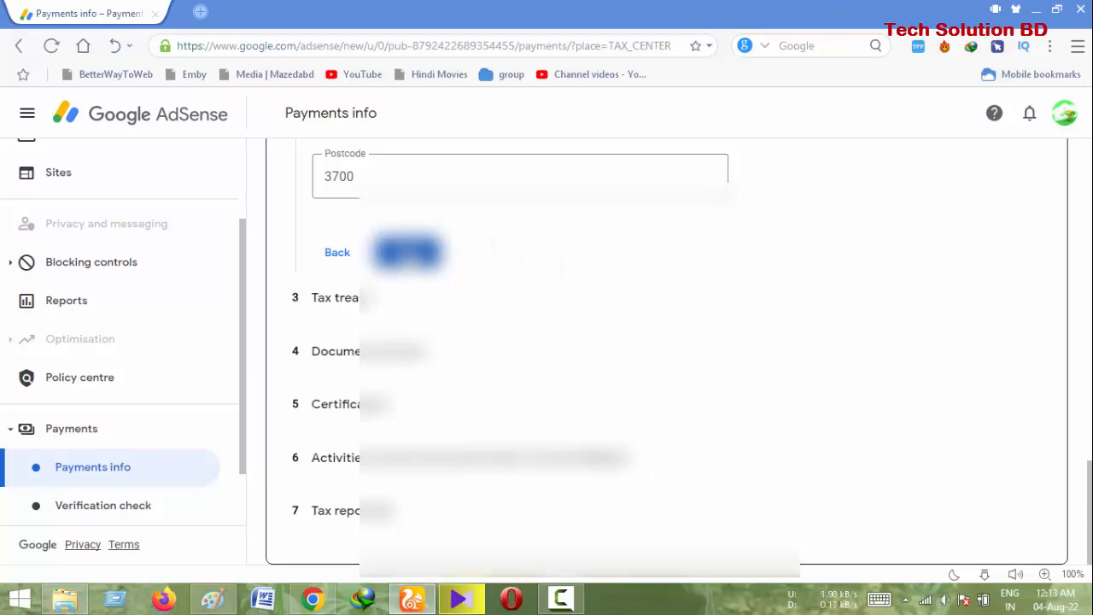
click(409, 253)
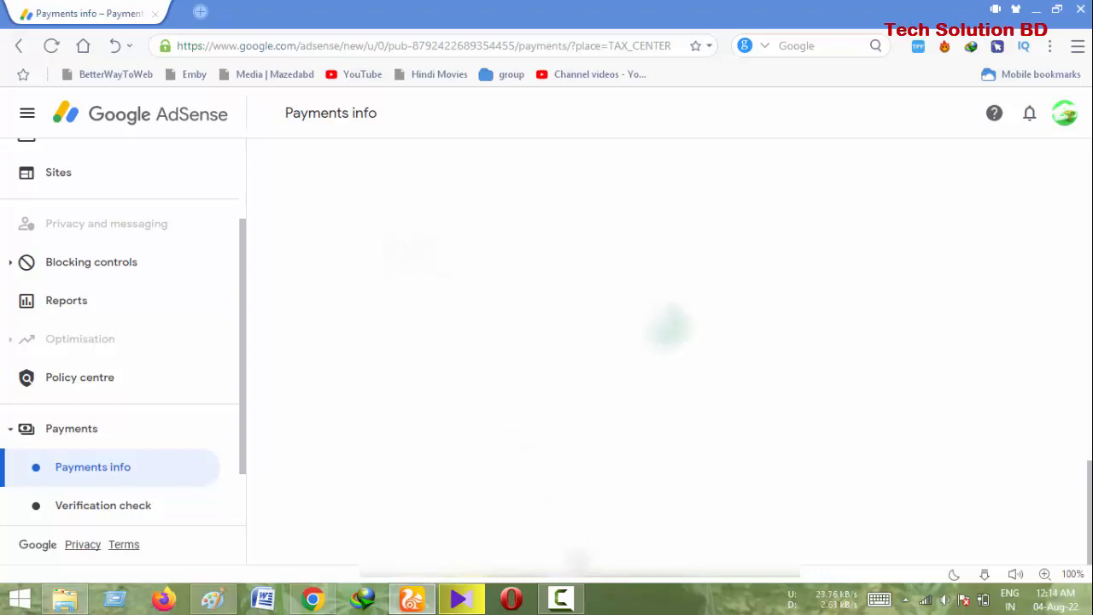
click(560, 597)
click(1014, 534)
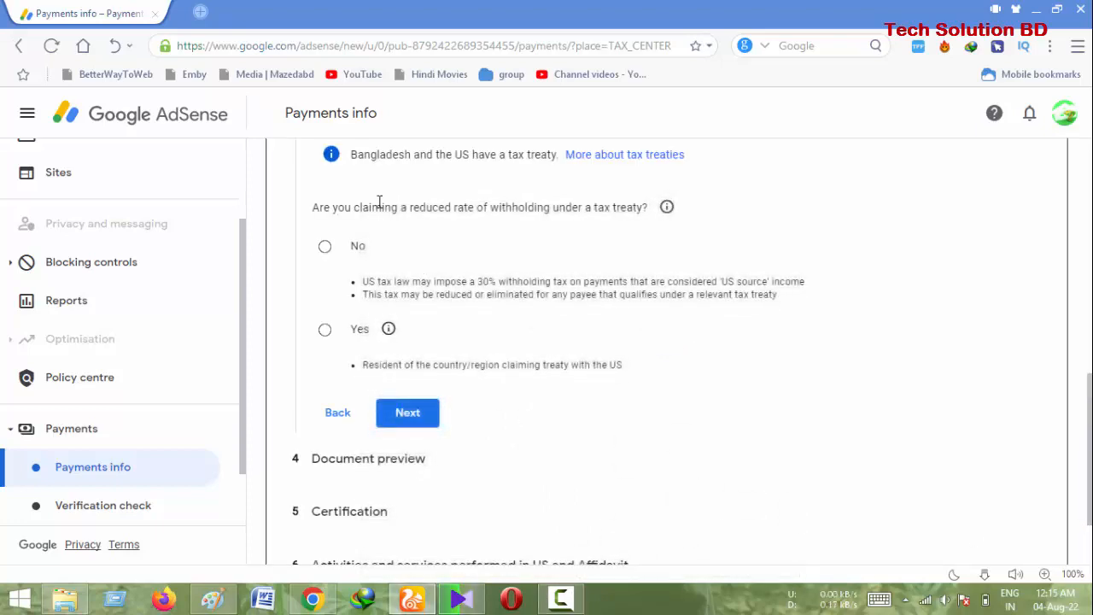
Answer Yes to claiming a reduced withholding rate under a tax treaty and confirm residency in the treaty country/region
drag(381, 206, 492, 203)
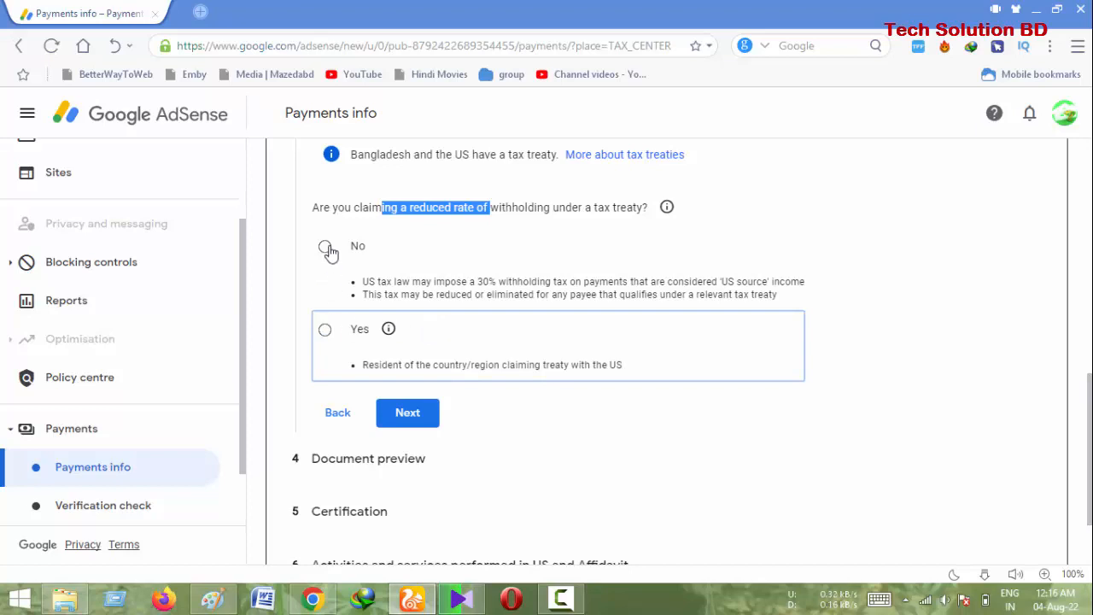
click(484, 282)
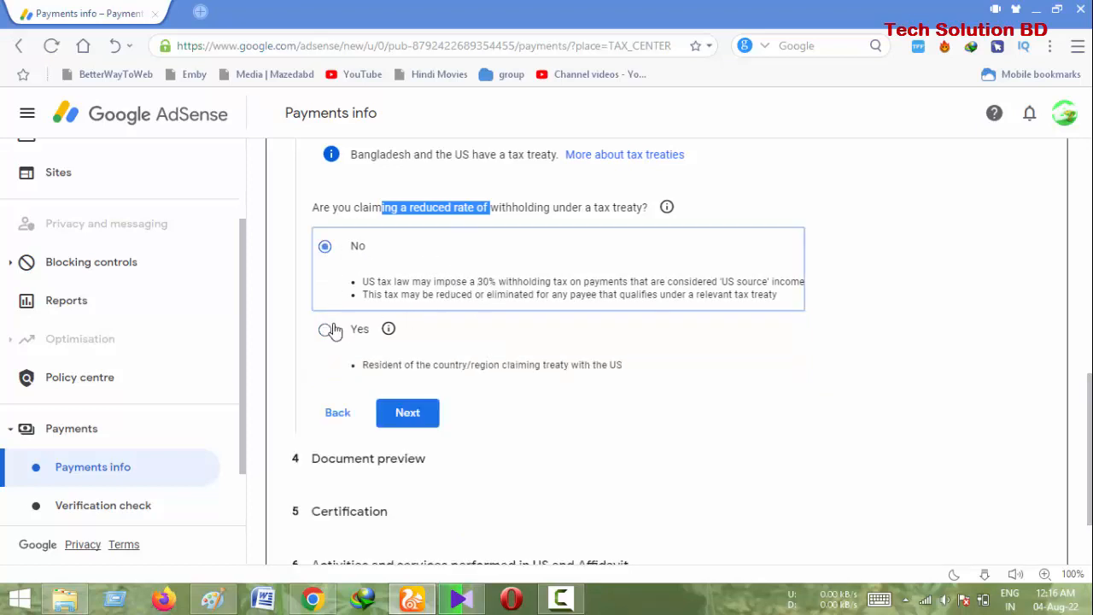
click(326, 333)
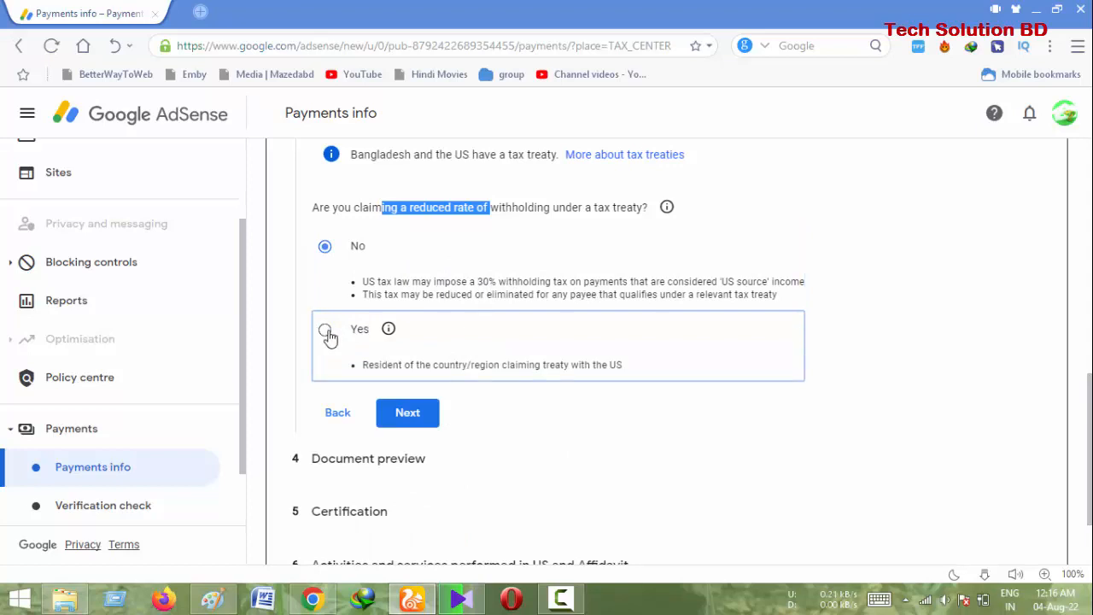
click(326, 333)
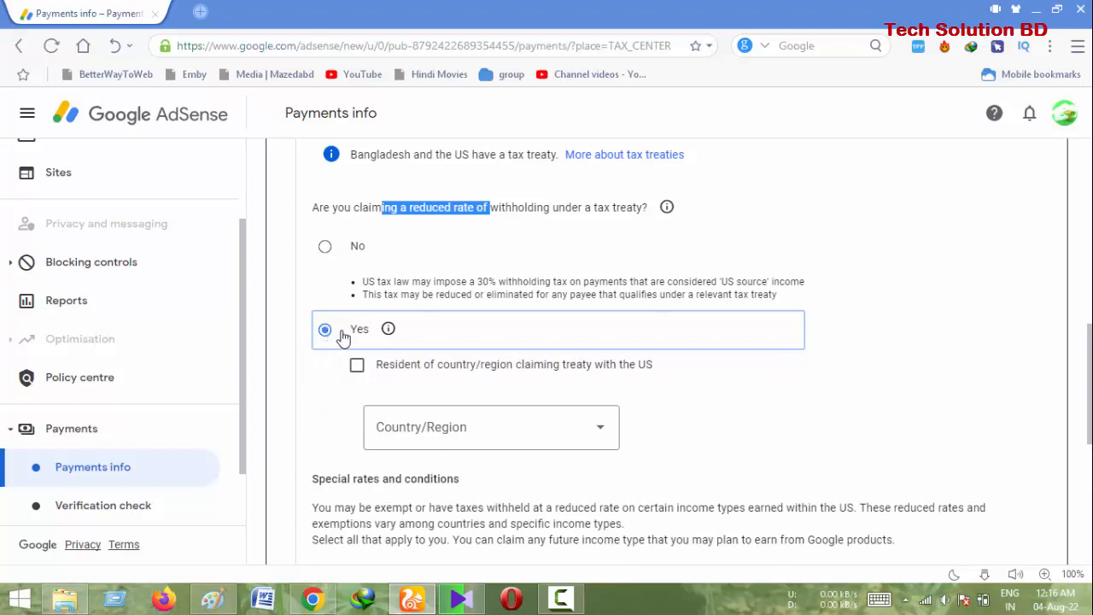
click(357, 366)
Set the country/region of the tax treaty claim to Bangladesh
click(453, 442)
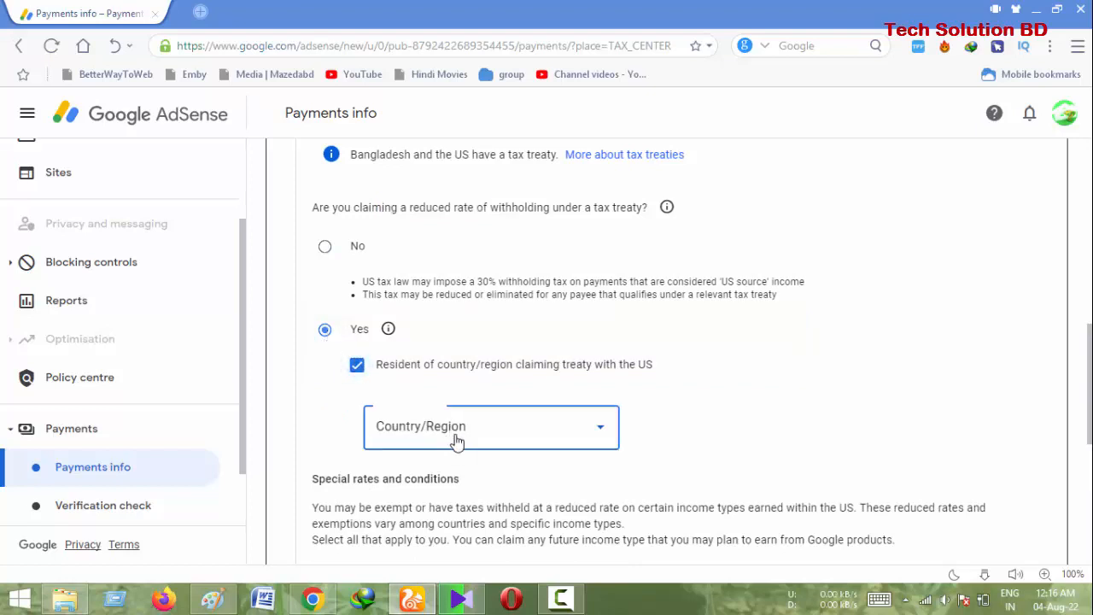
scroll(444, 256, down, 7)
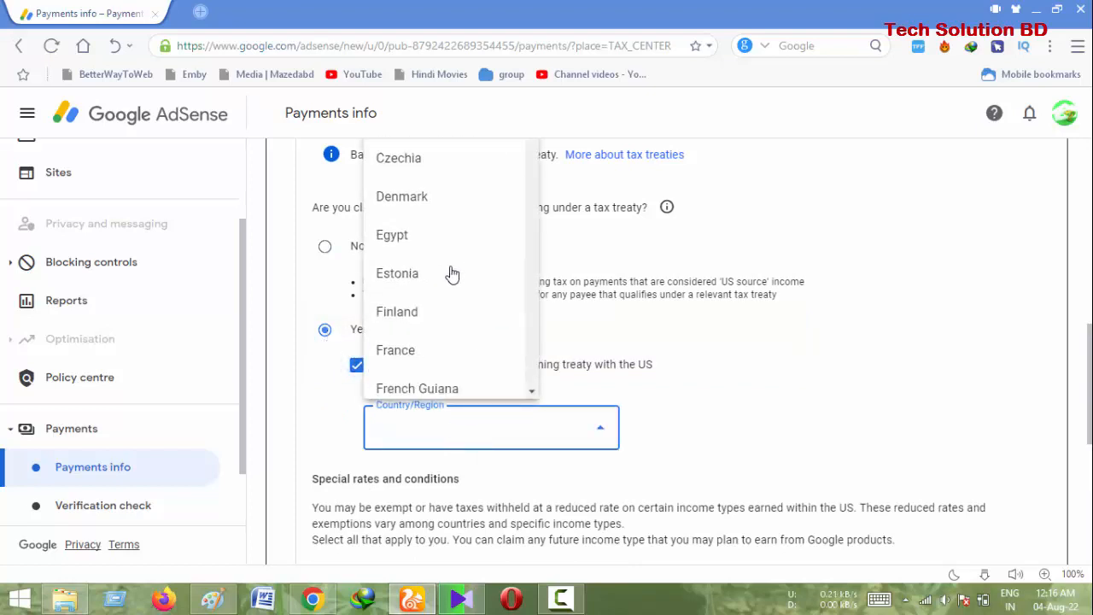
scroll(452, 273, down, 10)
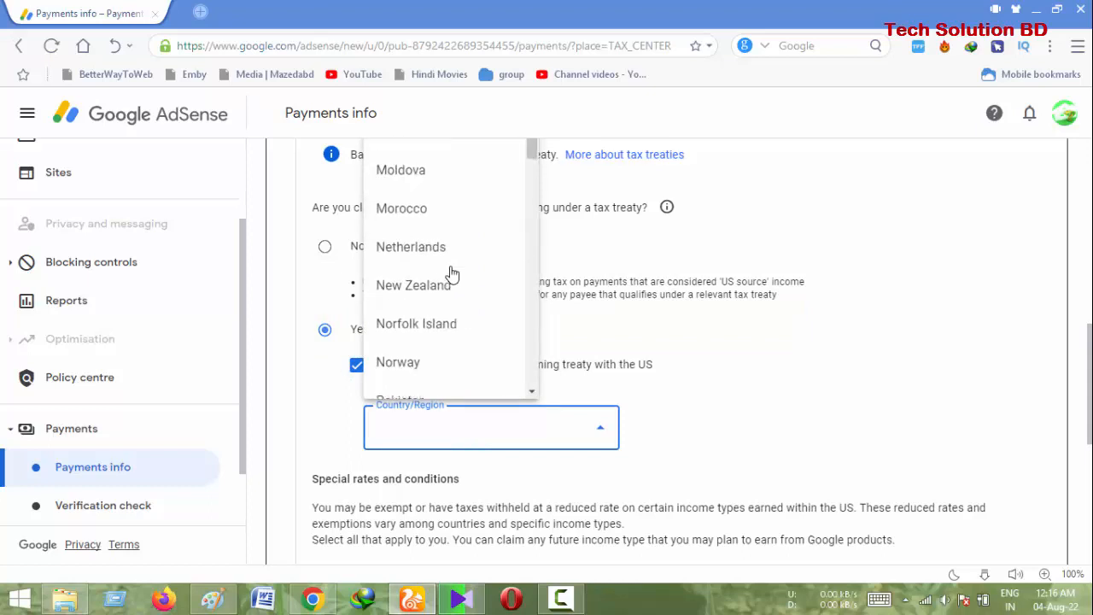
scroll(452, 273, down, 15)
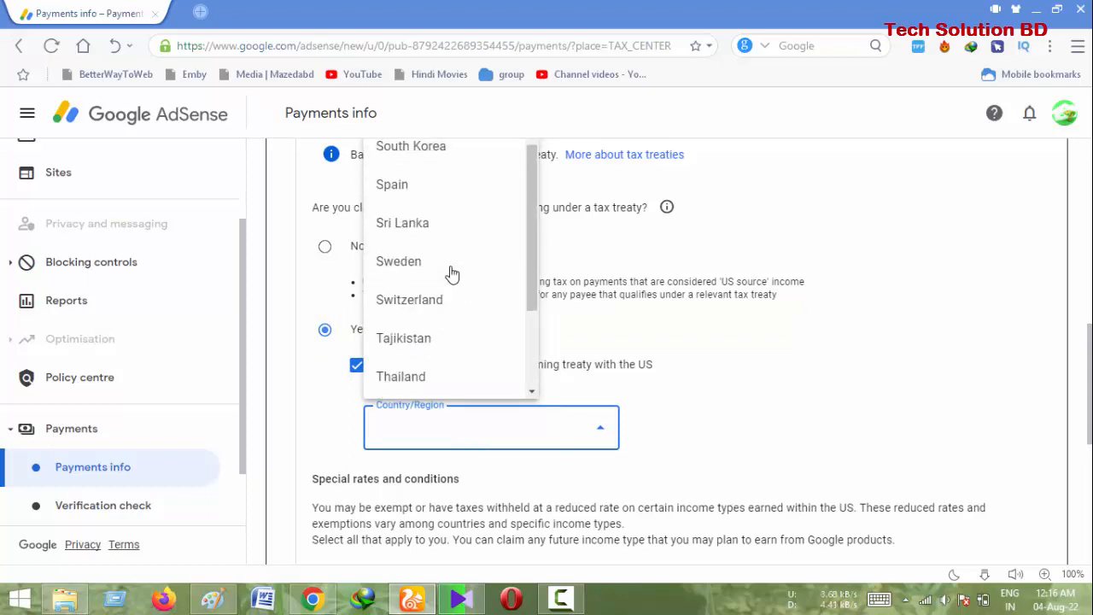
scroll(523, 322, up, 4)
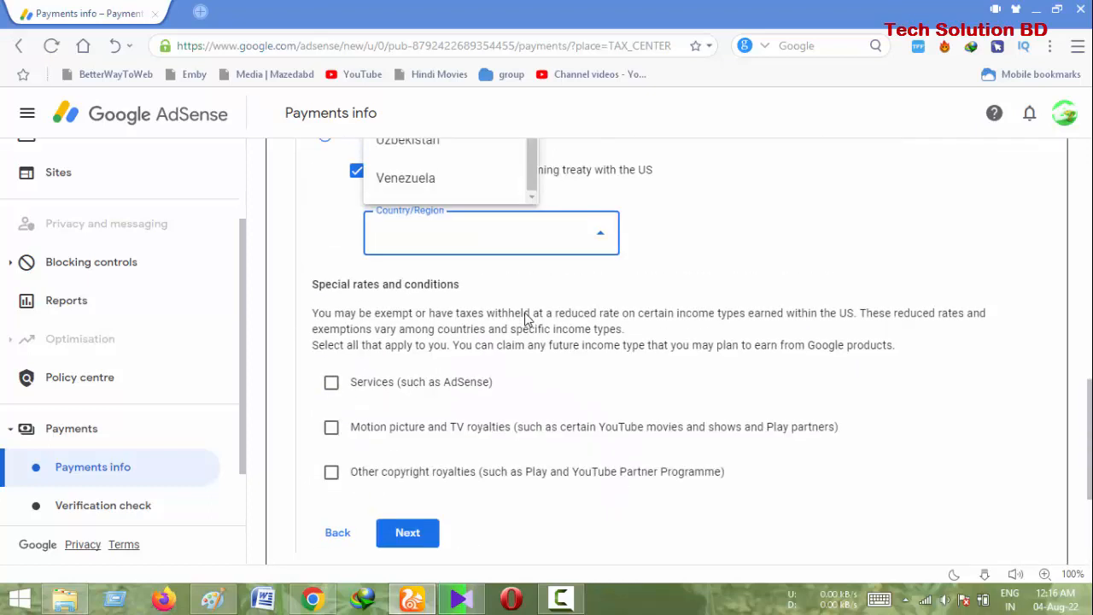
scroll(476, 286, up, 7)
scroll(477, 286, up, 10)
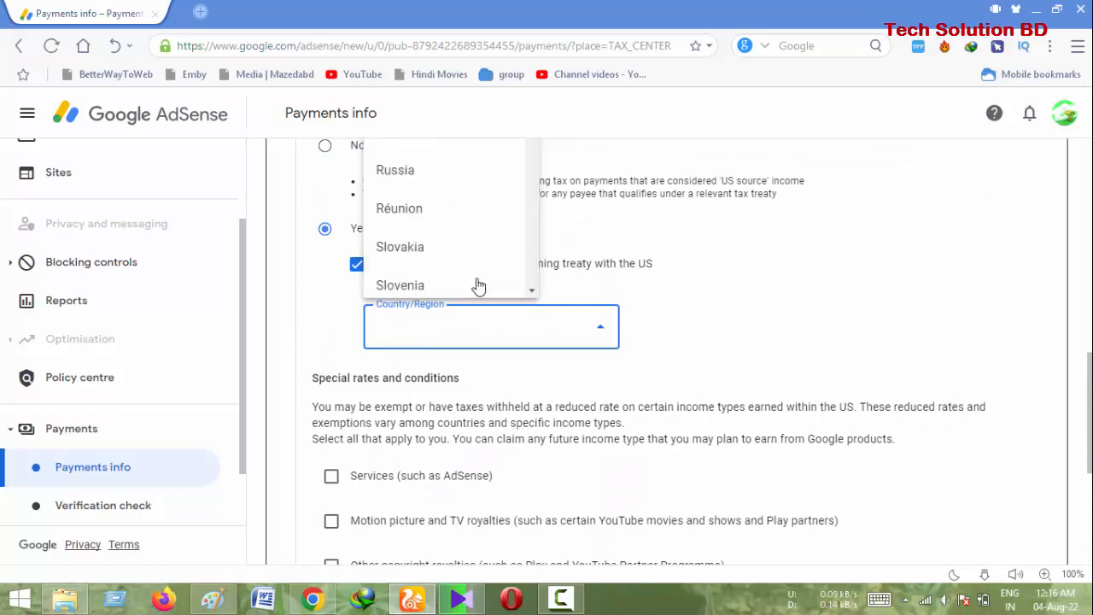
scroll(598, 320, up, 2)
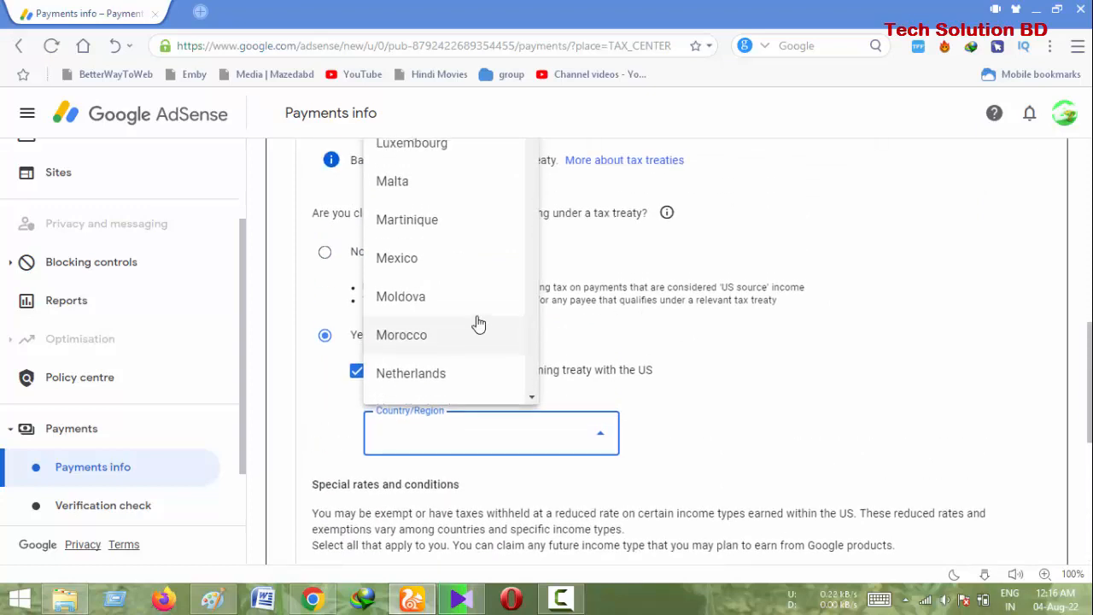
scroll(475, 324, up, 10)
scroll(477, 323, up, 8)
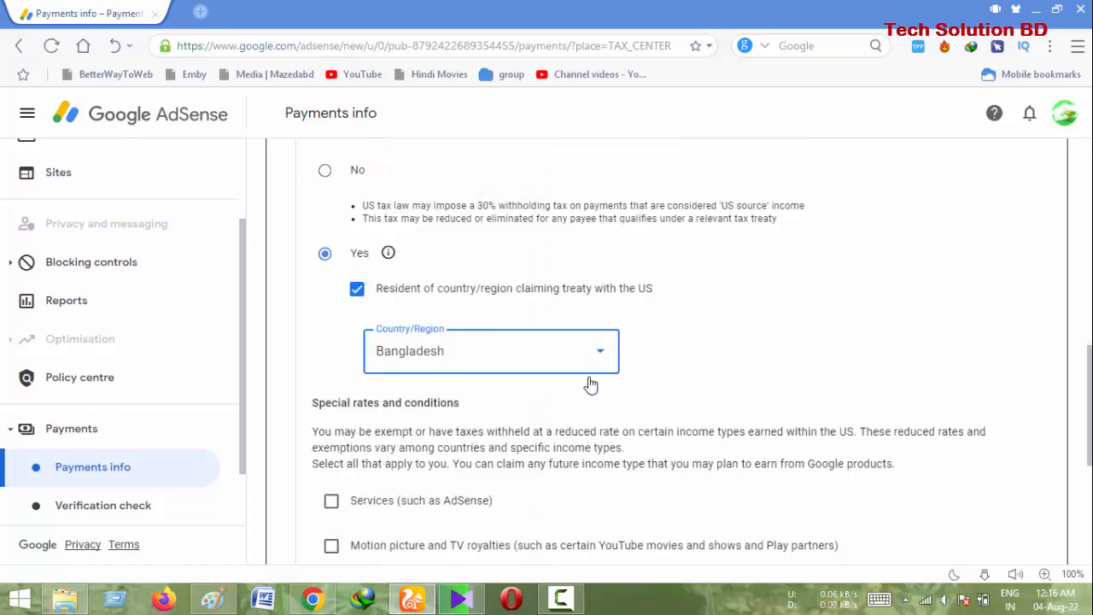
Claim Services (such as AdSense) under Article 7 and paragraph 1 at 0% (reduced treaty rate) and confirm the tax-resident reason
scroll(592, 382, down, 3)
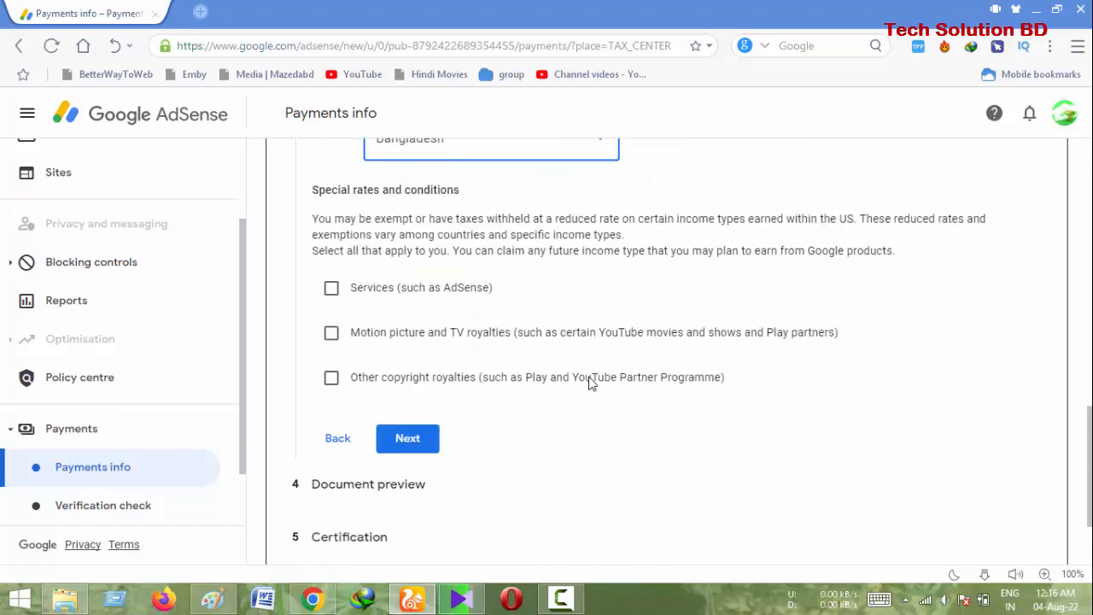
click(561, 598)
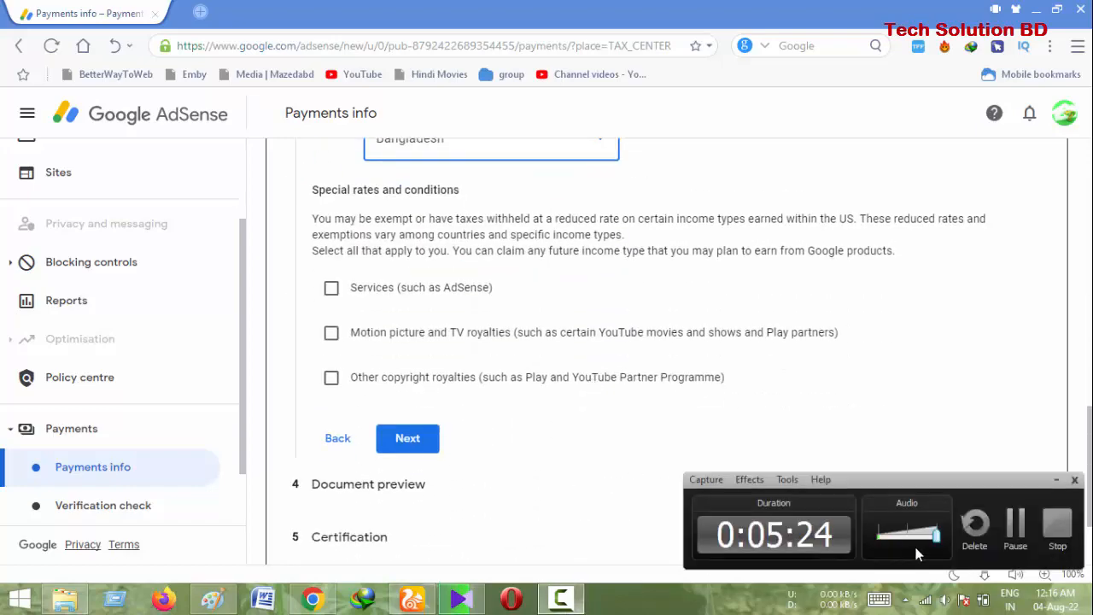
click(332, 293)
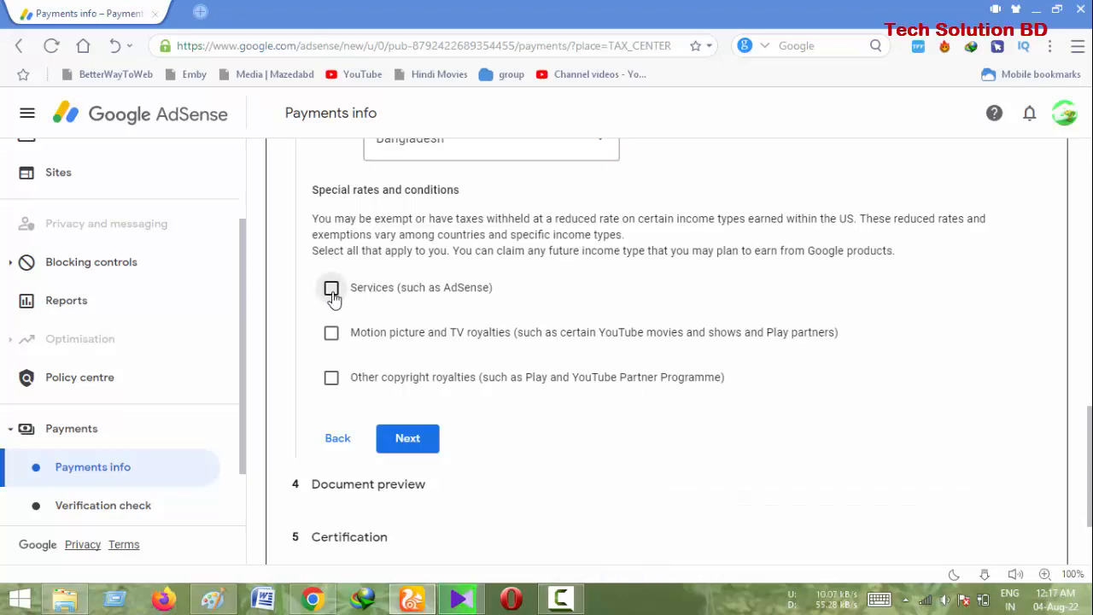
click(332, 293)
click(463, 359)
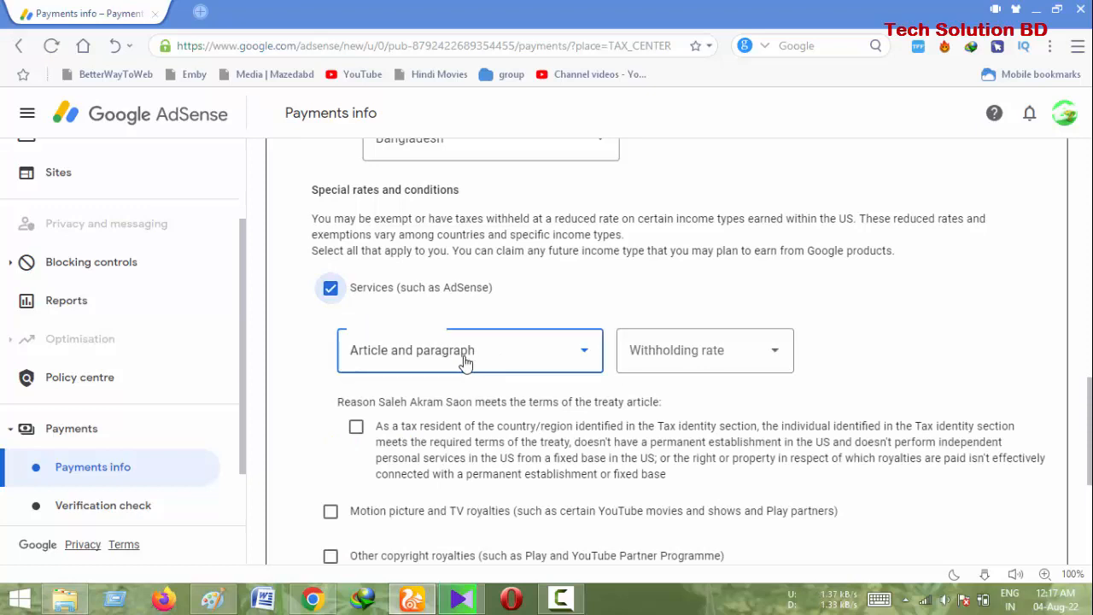
click(439, 398)
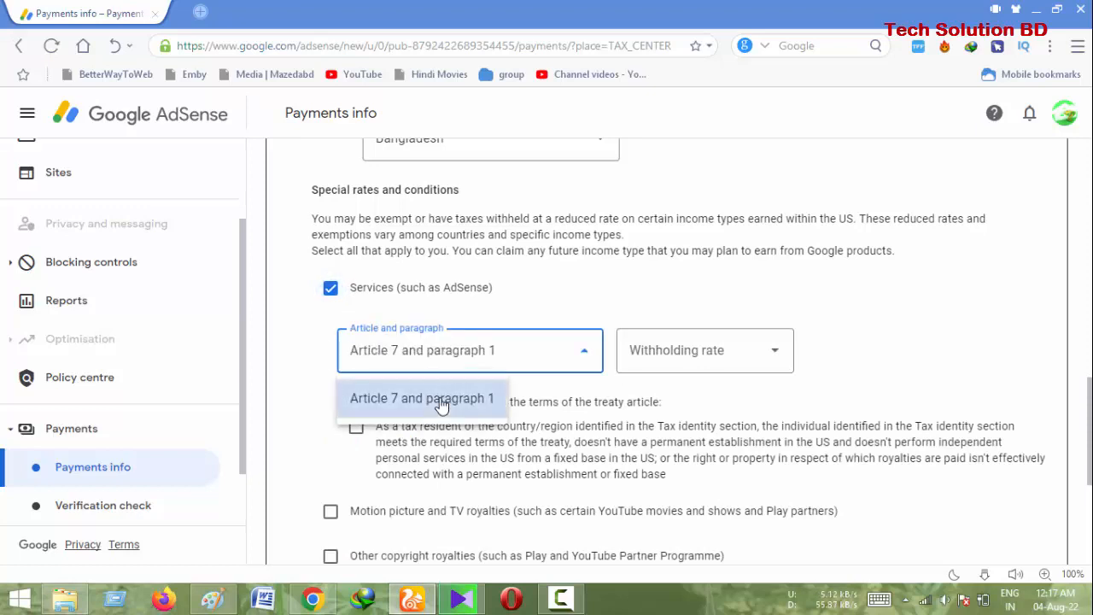
click(673, 357)
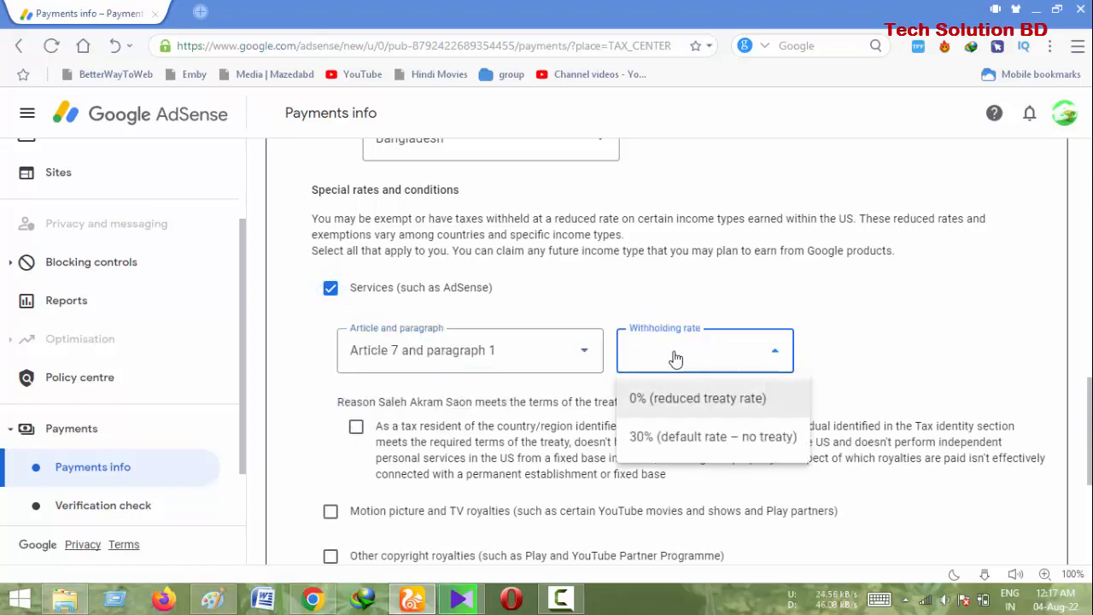
click(674, 402)
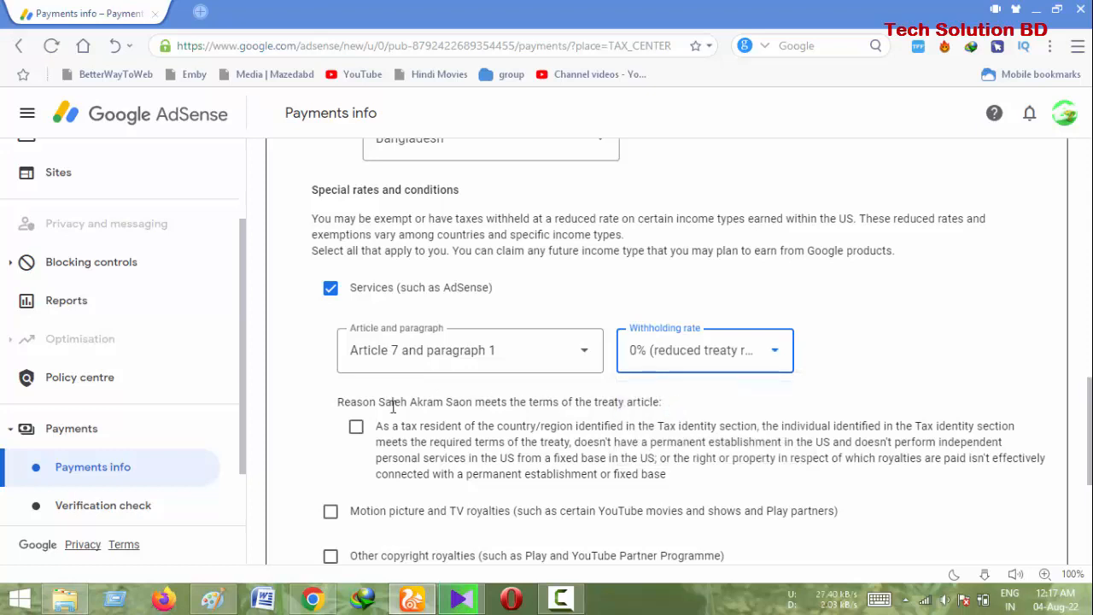
click(355, 427)
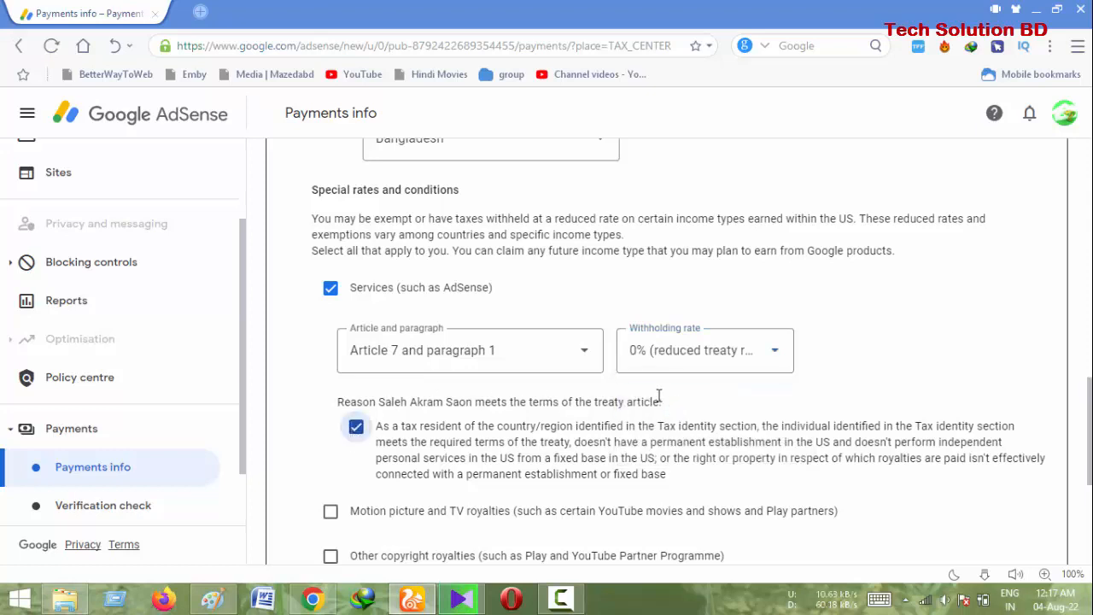
Claim Motion picture and TV royalties under Article 12 and paragraph 2 at 10% (reduced treaty rate) and confirm the tax-resident reason
scroll(660, 395, down, 3)
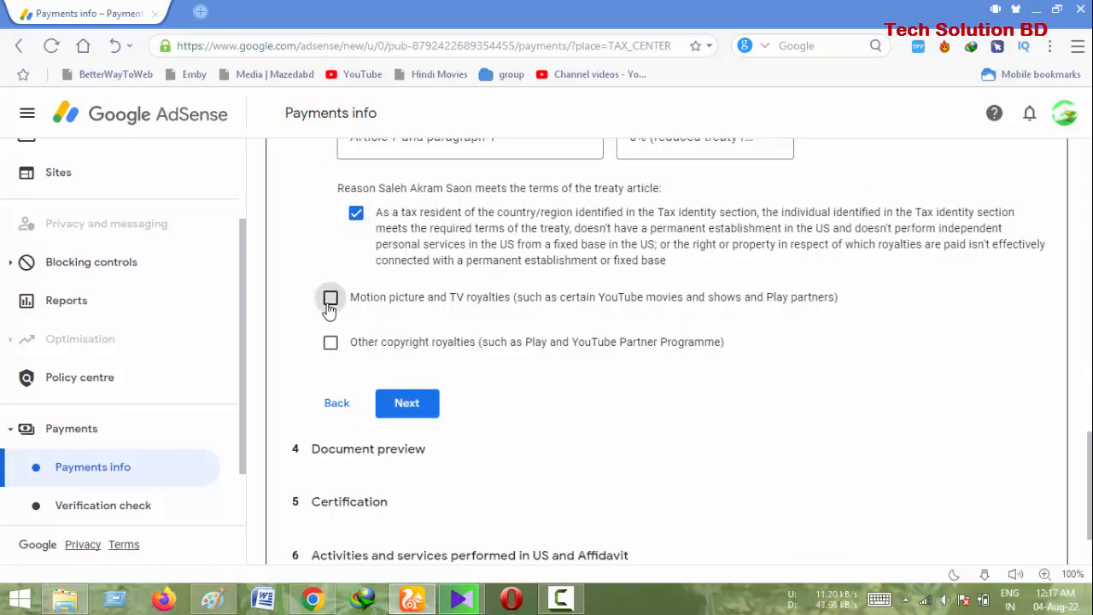
click(330, 299)
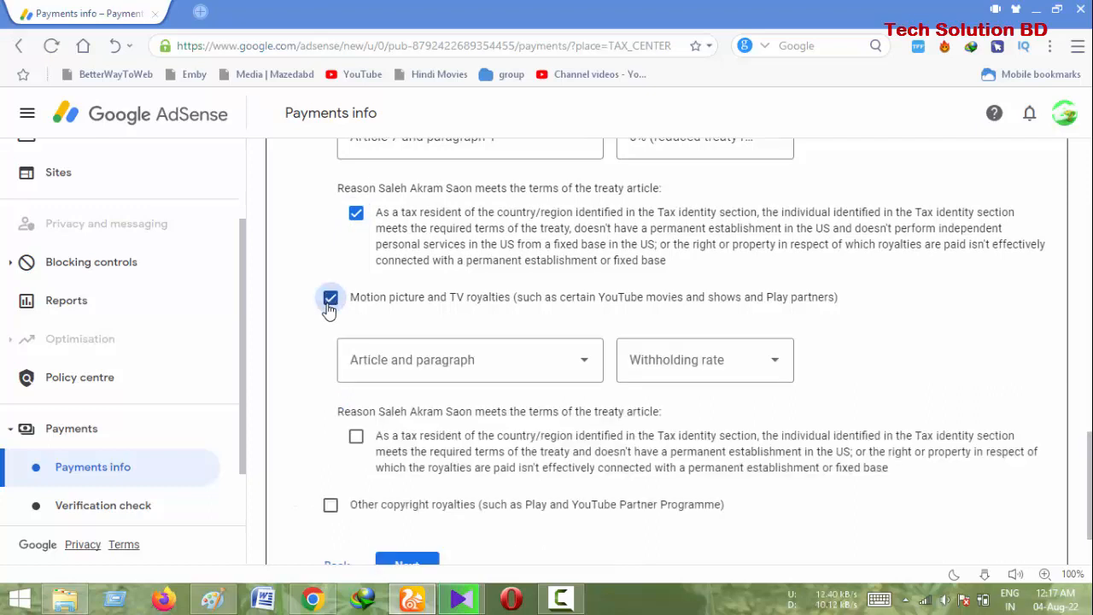
click(459, 363)
click(454, 419)
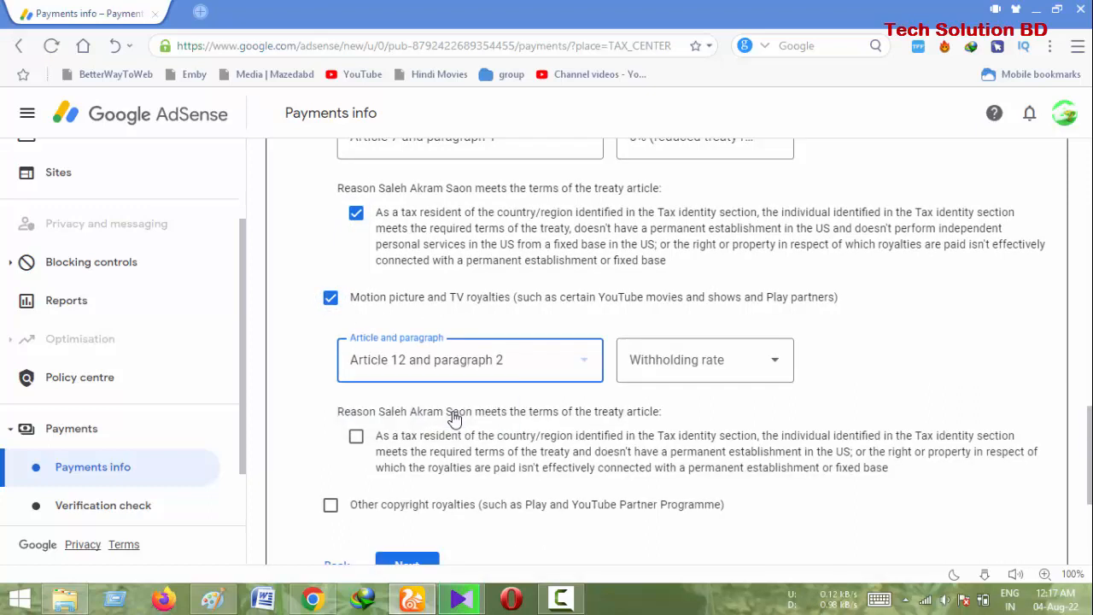
click(682, 379)
click(681, 408)
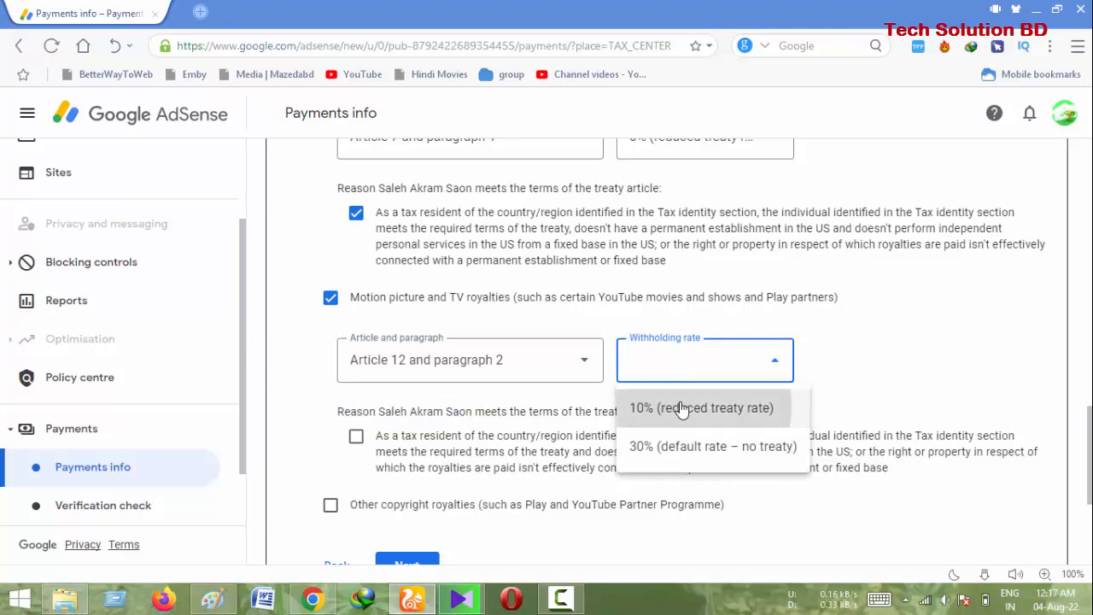
click(357, 437)
Claim Other copyright royalties under Article 12 and paragraph 2 at 10% (reduced treaty rate), confirm the tax-resident reason, and continue
scroll(367, 439, down, 3)
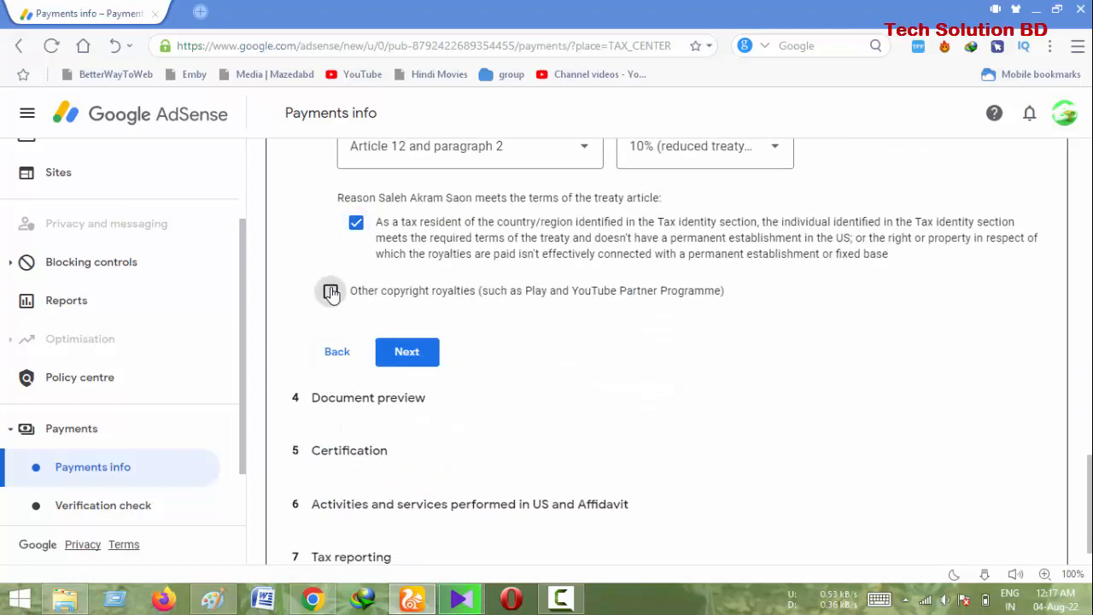
click(330, 292)
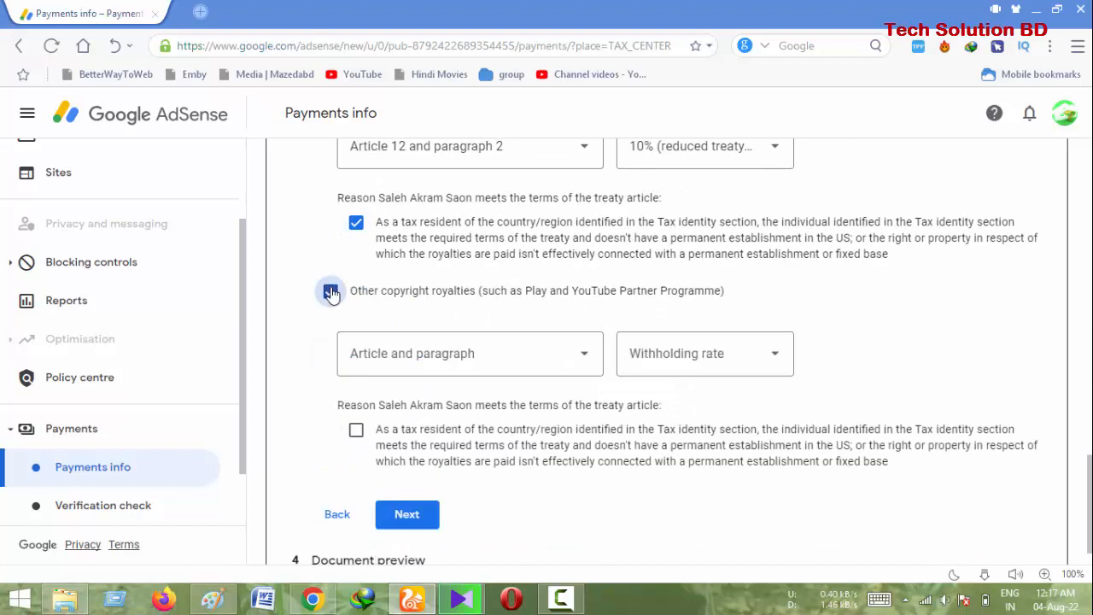
click(465, 358)
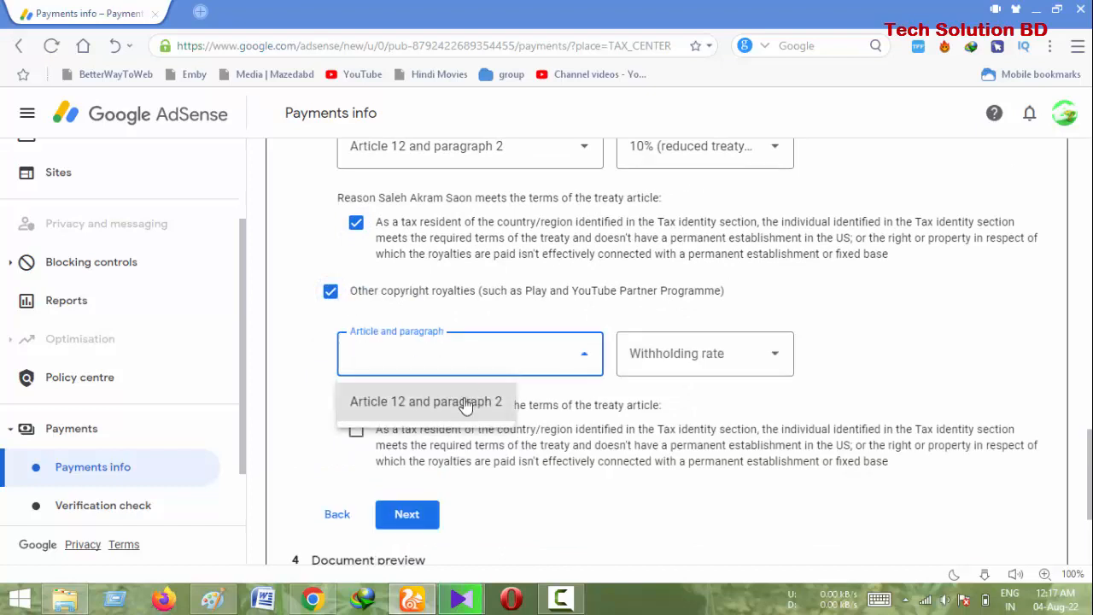
click(461, 401)
click(682, 367)
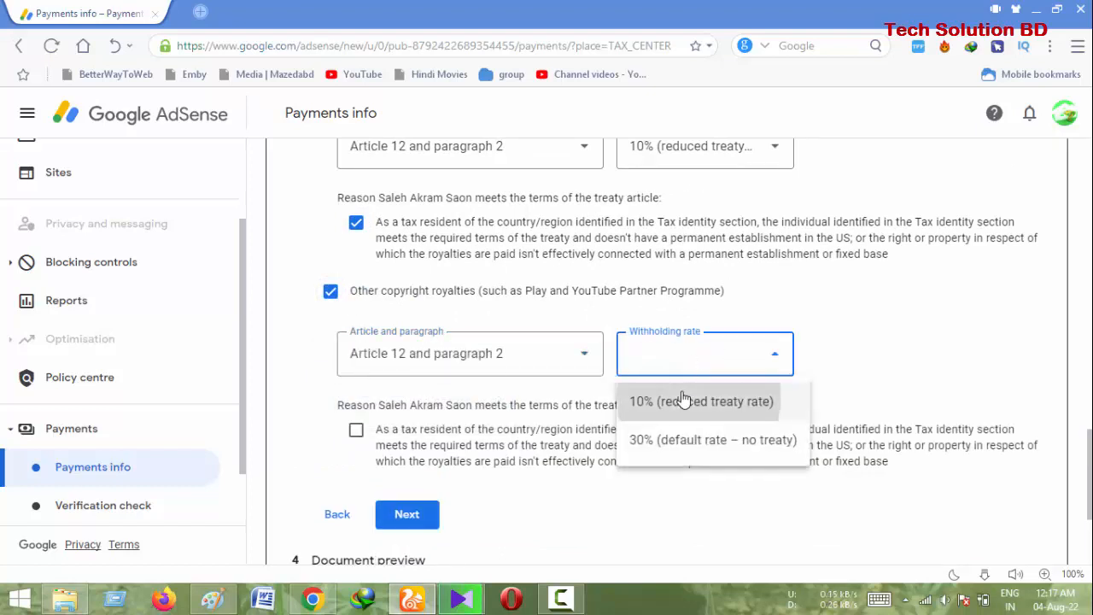
click(684, 397)
click(356, 432)
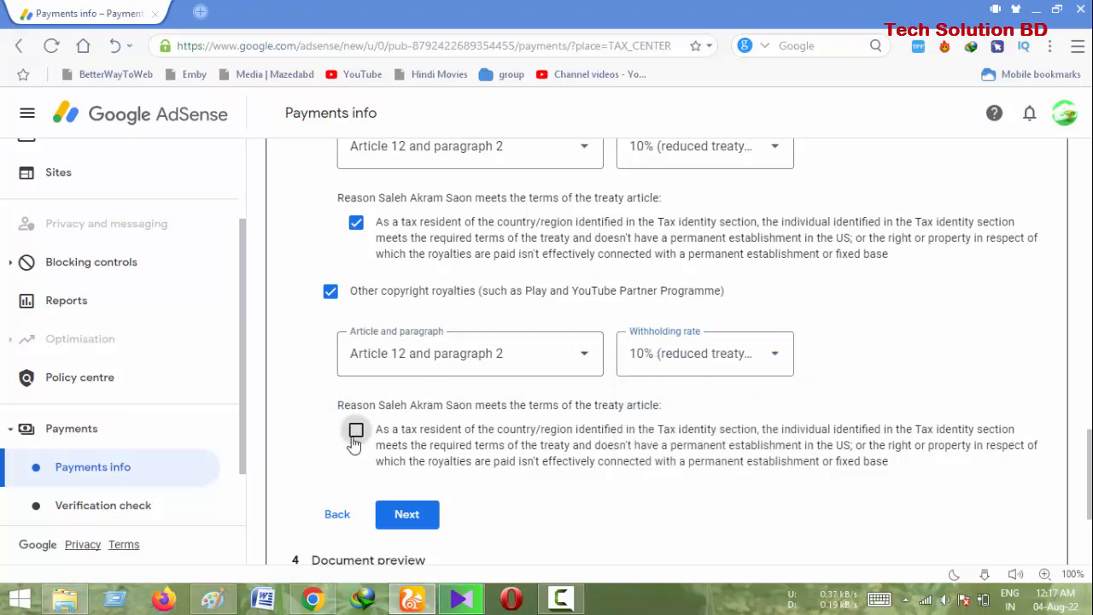
click(356, 436)
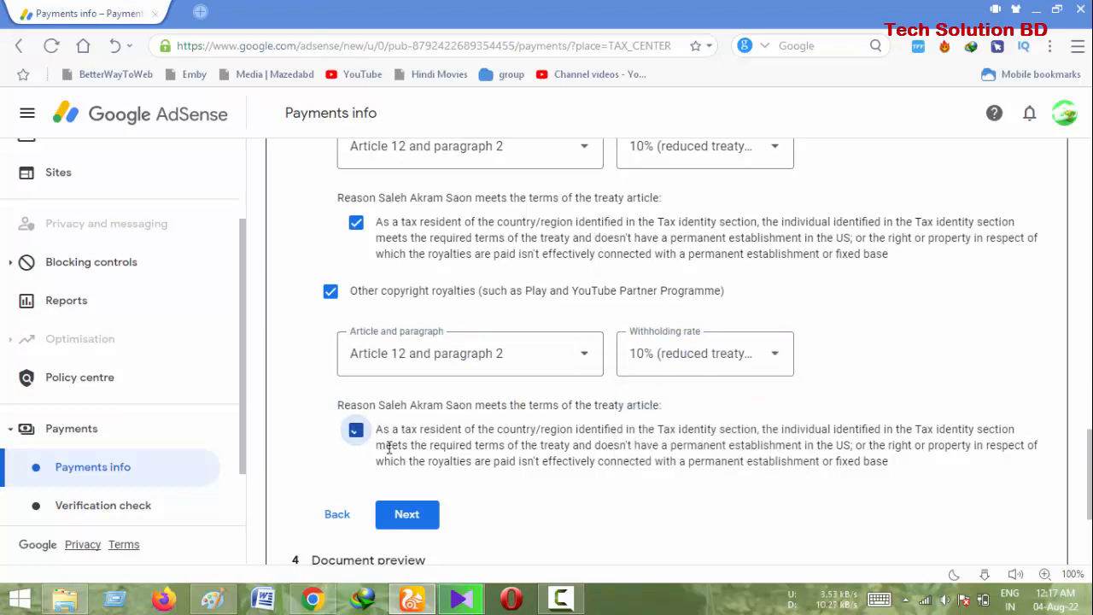
click(408, 517)
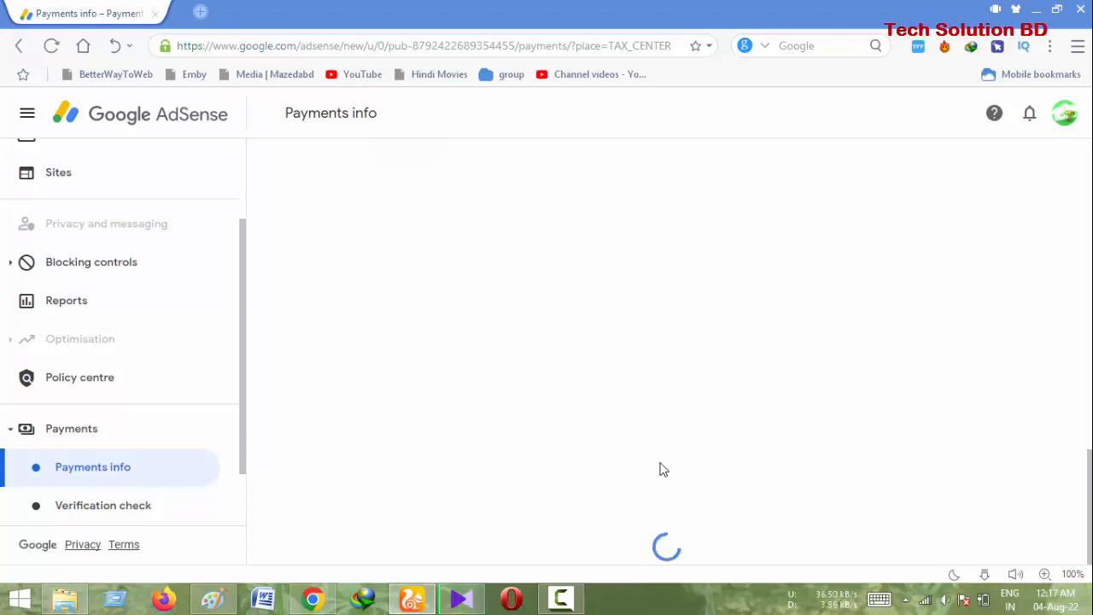
click(560, 598)
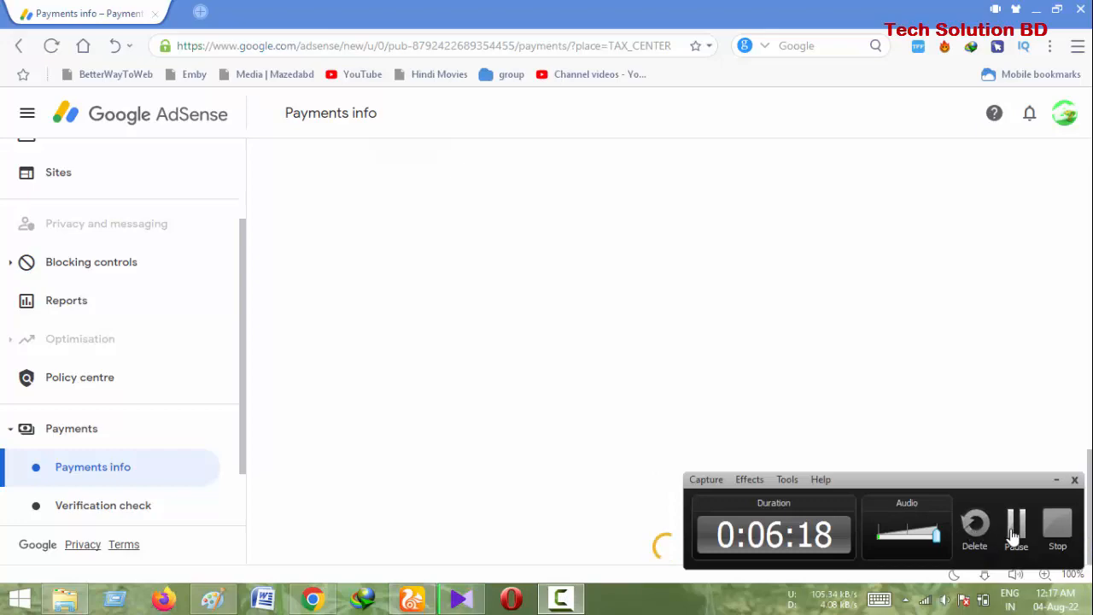
click(1014, 534)
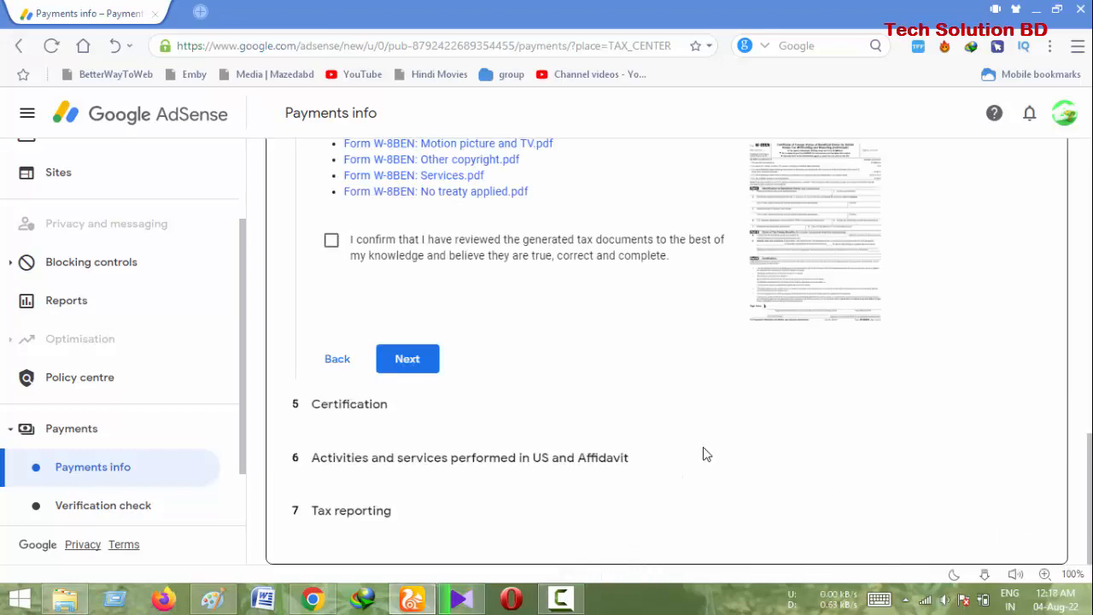
Confirm that the generated tax documents have been reviewed and continue to the Certification section
scroll(671, 447, up, 3)
scroll(646, 439, down, 1)
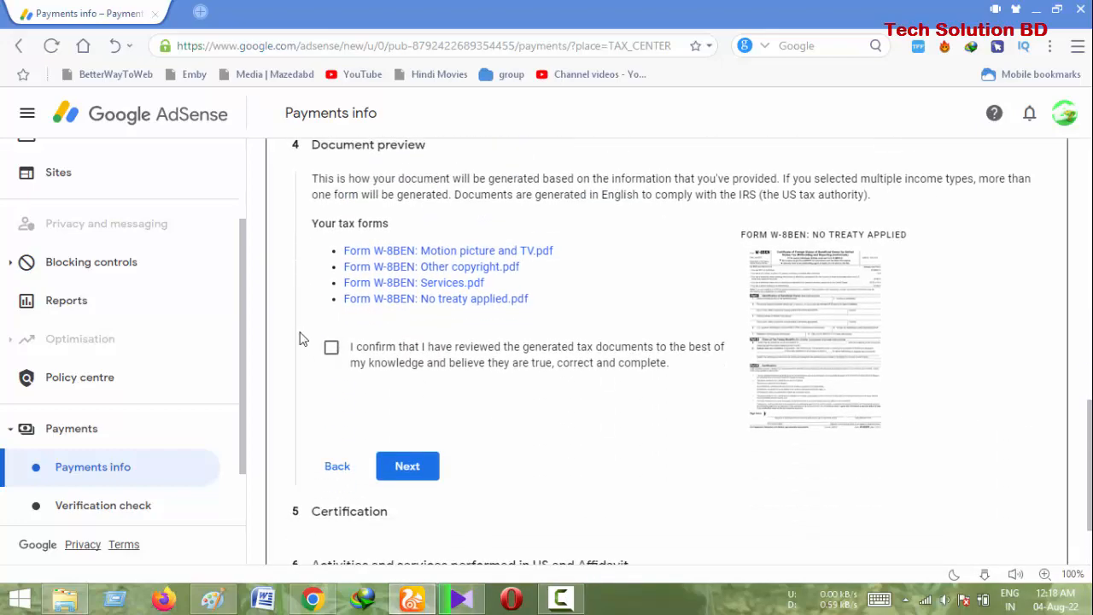
click(332, 349)
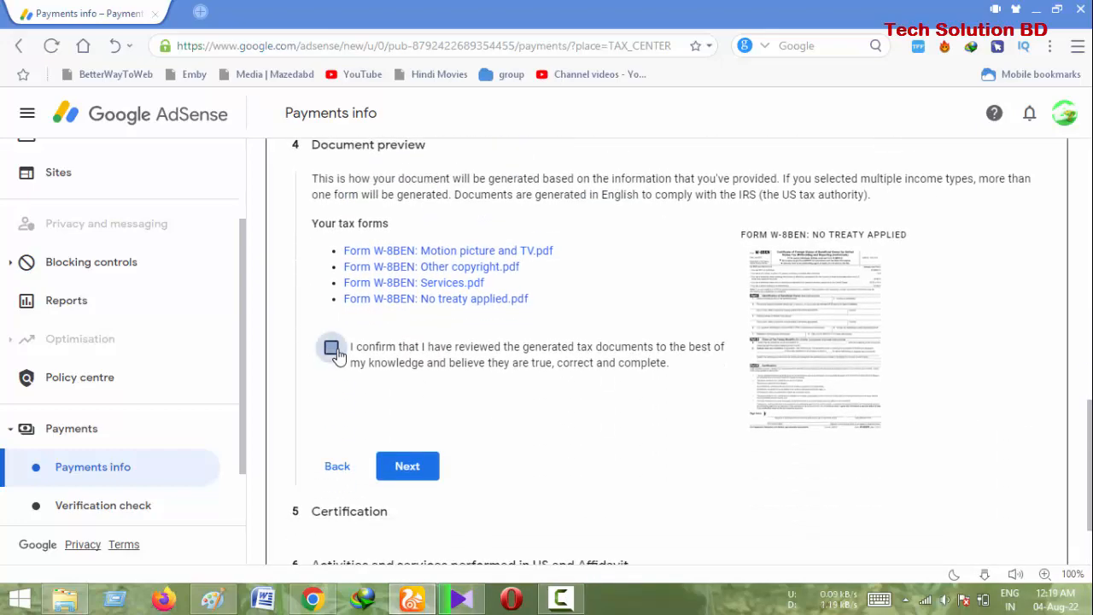
click(420, 472)
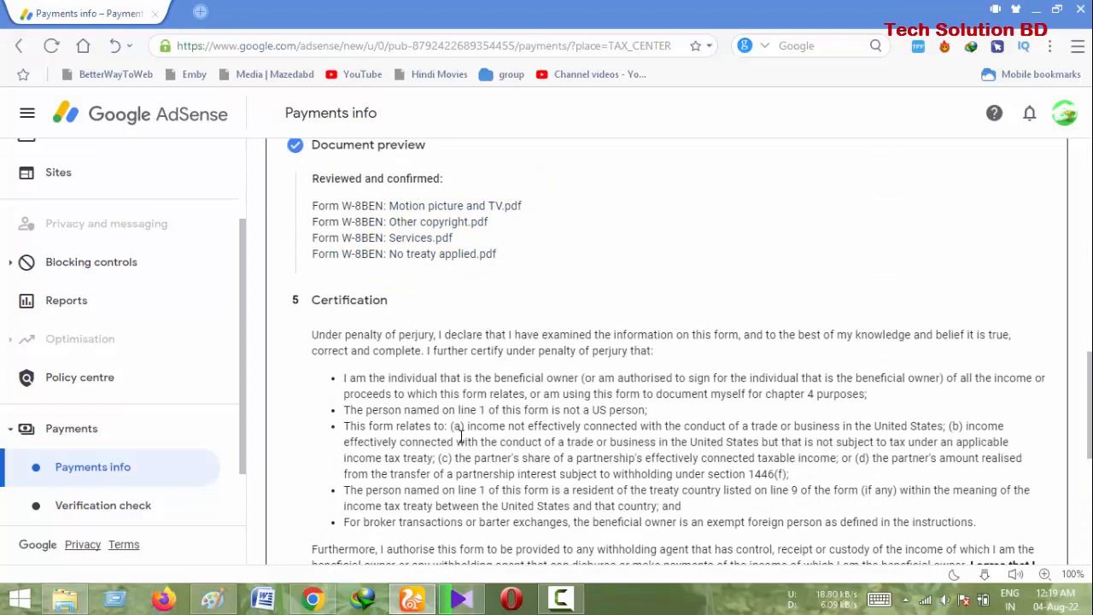
Sign the certification as the person named in the Tax identity section, enter the full legal name, and continue
scroll(461, 437, down, 5)
scroll(470, 284, up, 1)
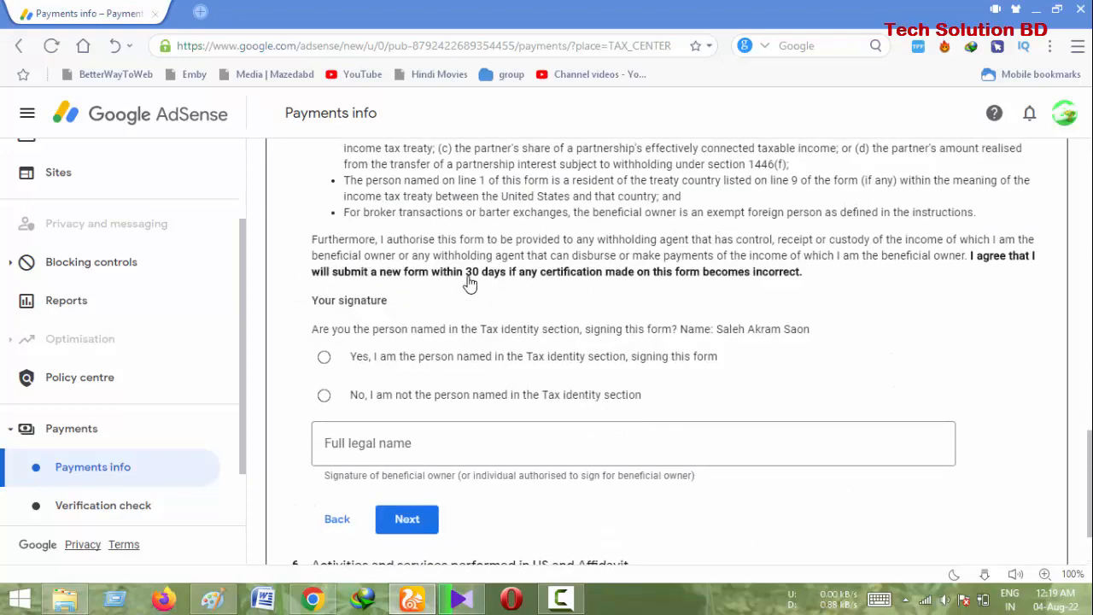
scroll(471, 321, down, 1)
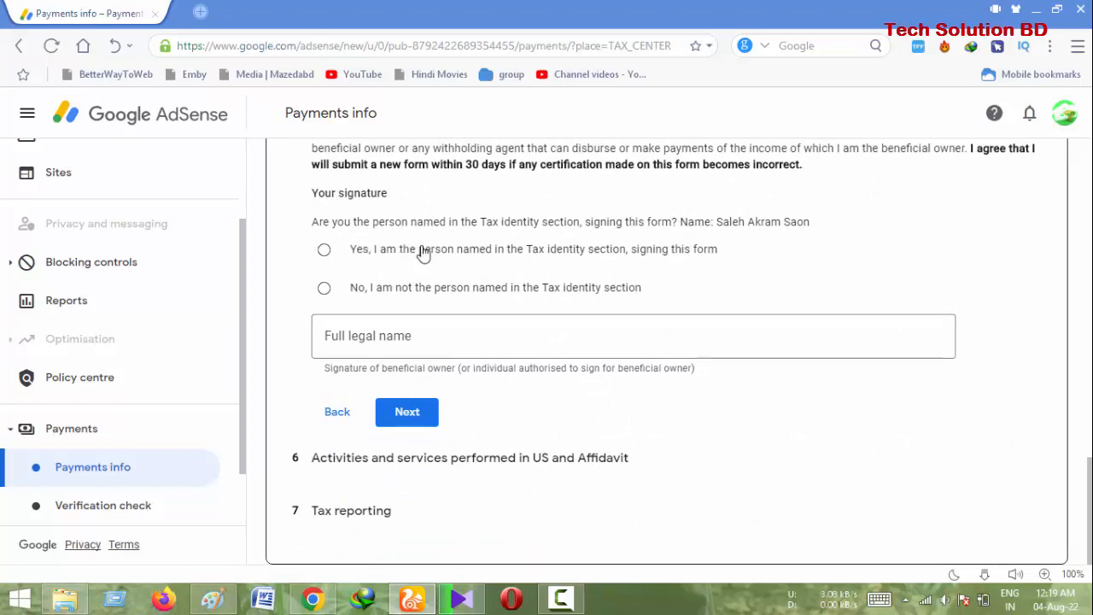
drag(422, 254, 723, 259)
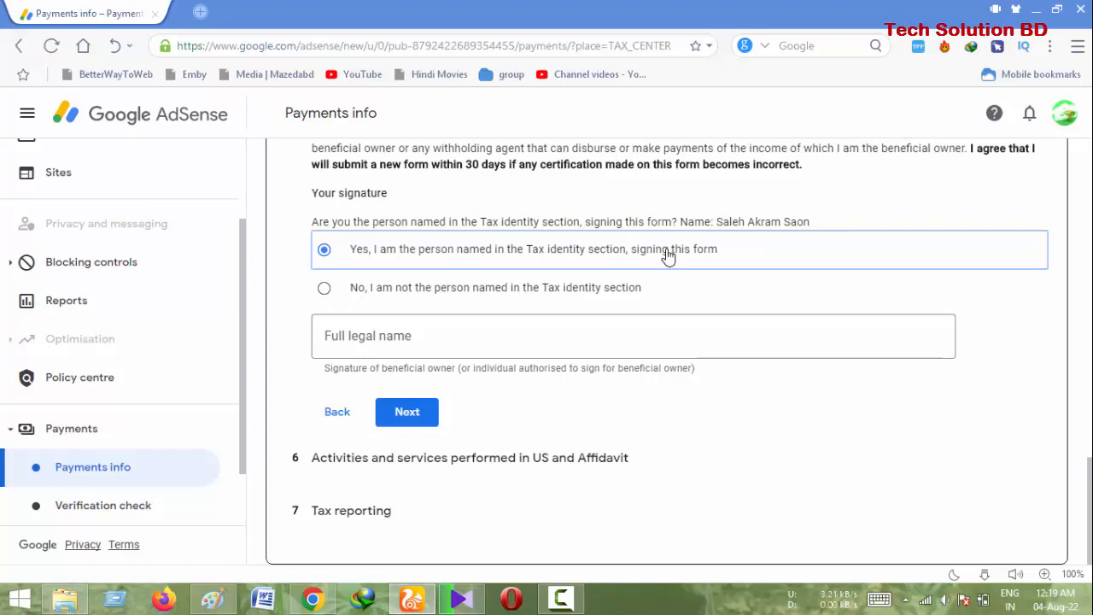
click(499, 330)
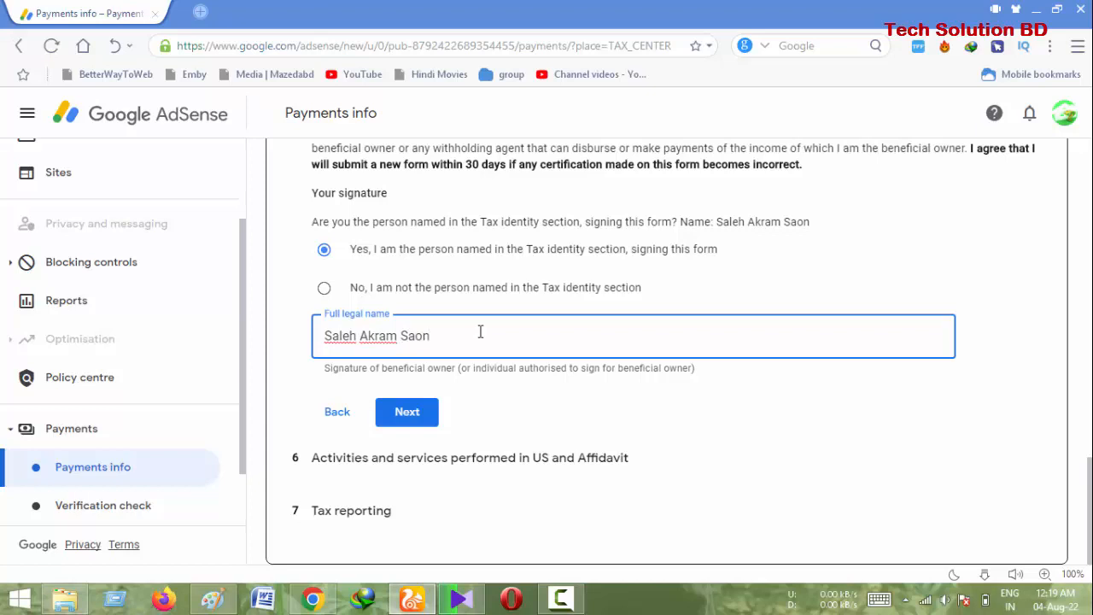
click(419, 414)
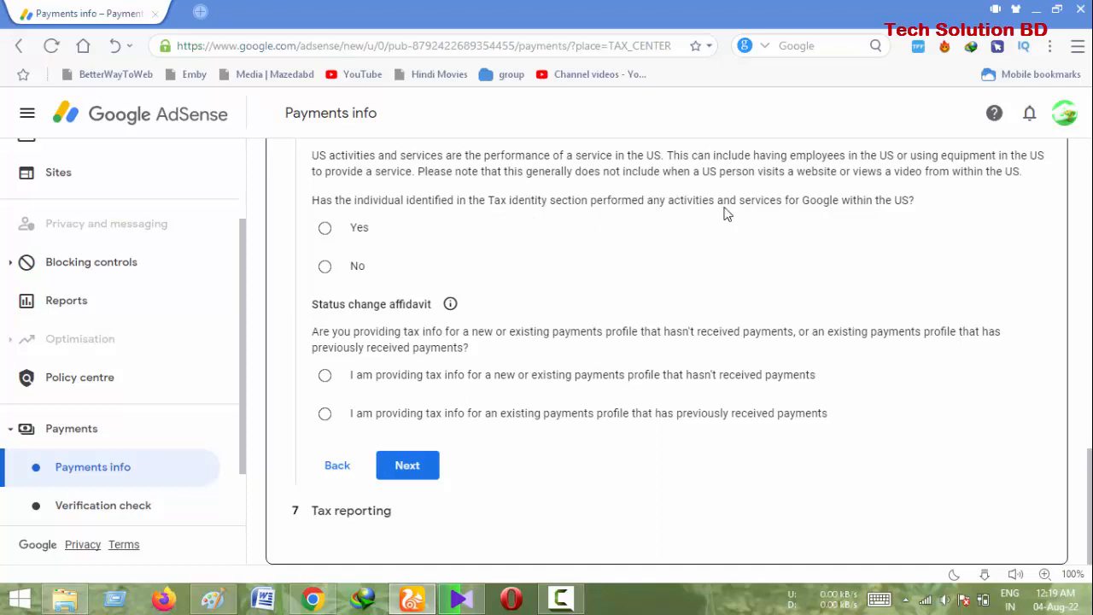
Answer No to activities and services performed within the US and certify that services are performed solely outside the US
click(349, 268)
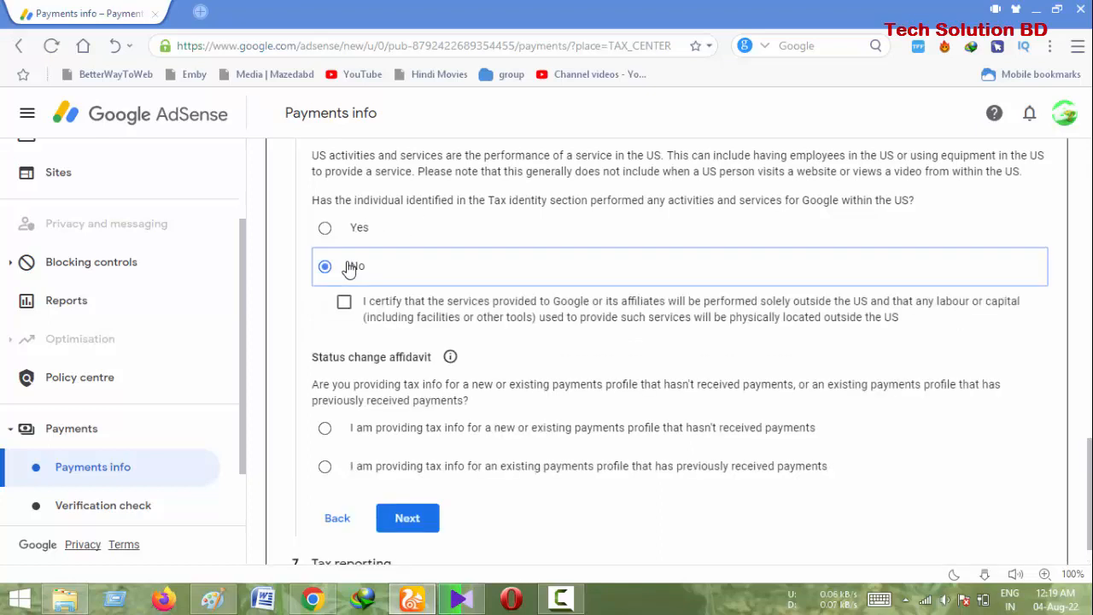
click(352, 311)
scroll(378, 346, down, 1)
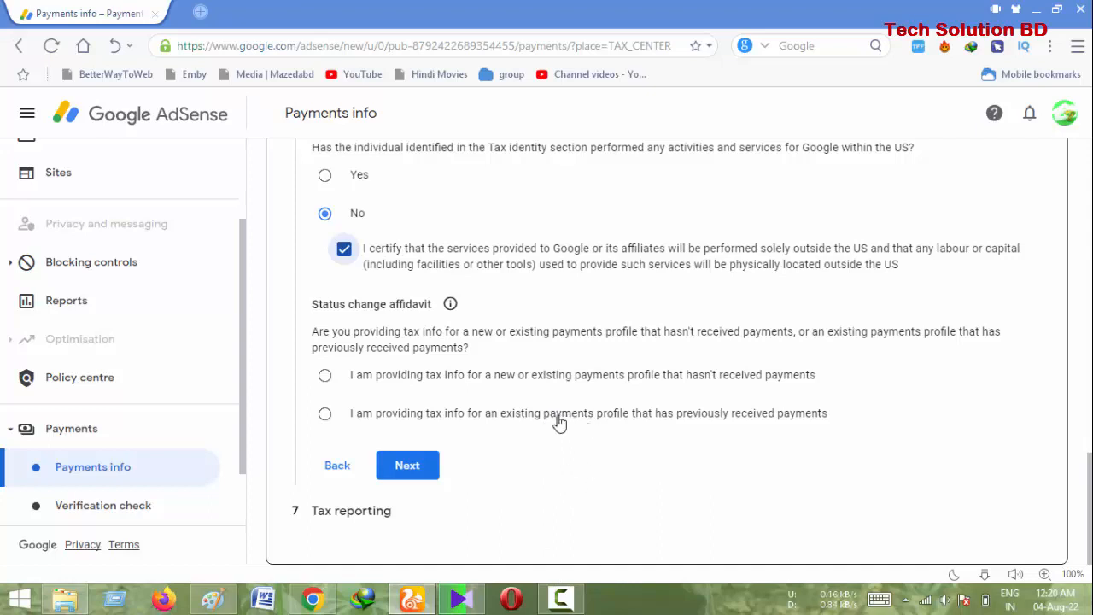
click(560, 598)
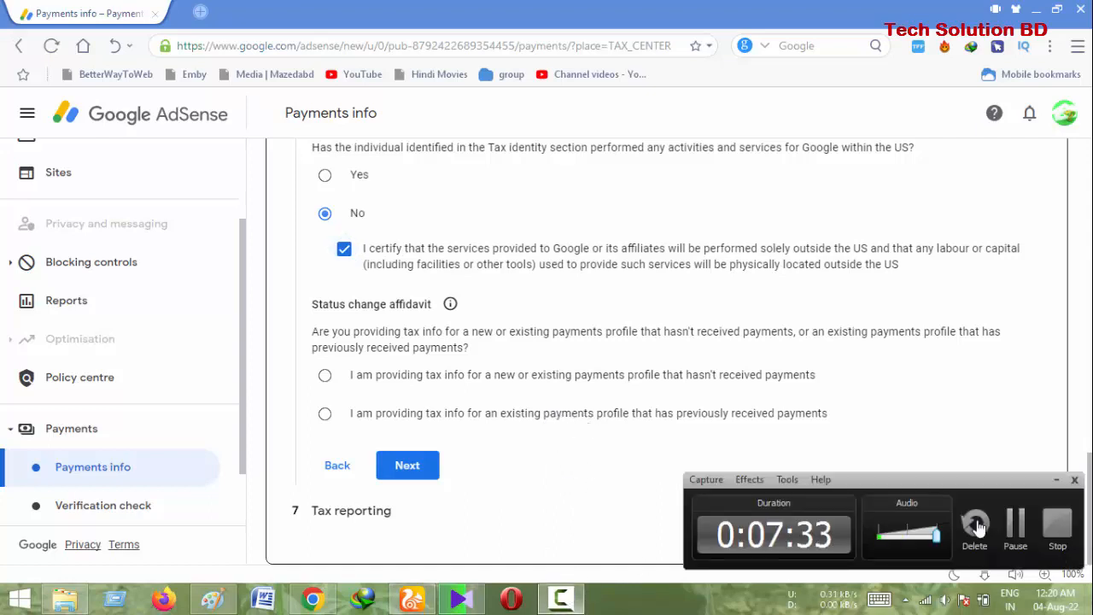
Declare an existing payments profile that has previously received payments, affirm the unchanged-information statement, and continue to Tax reporting
click(325, 415)
scroll(410, 423, down, 1)
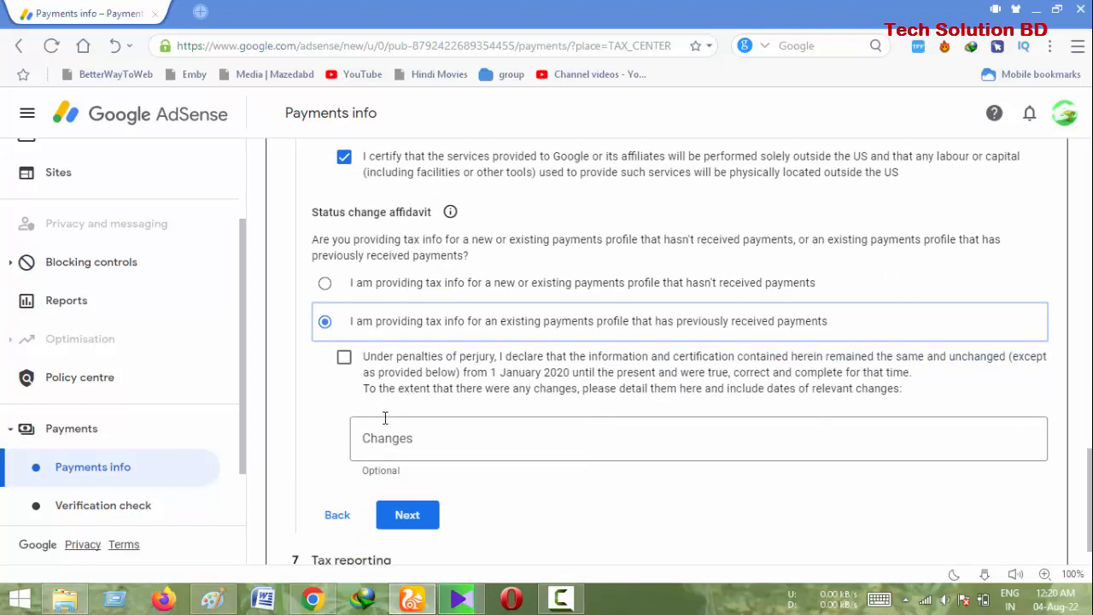
click(345, 347)
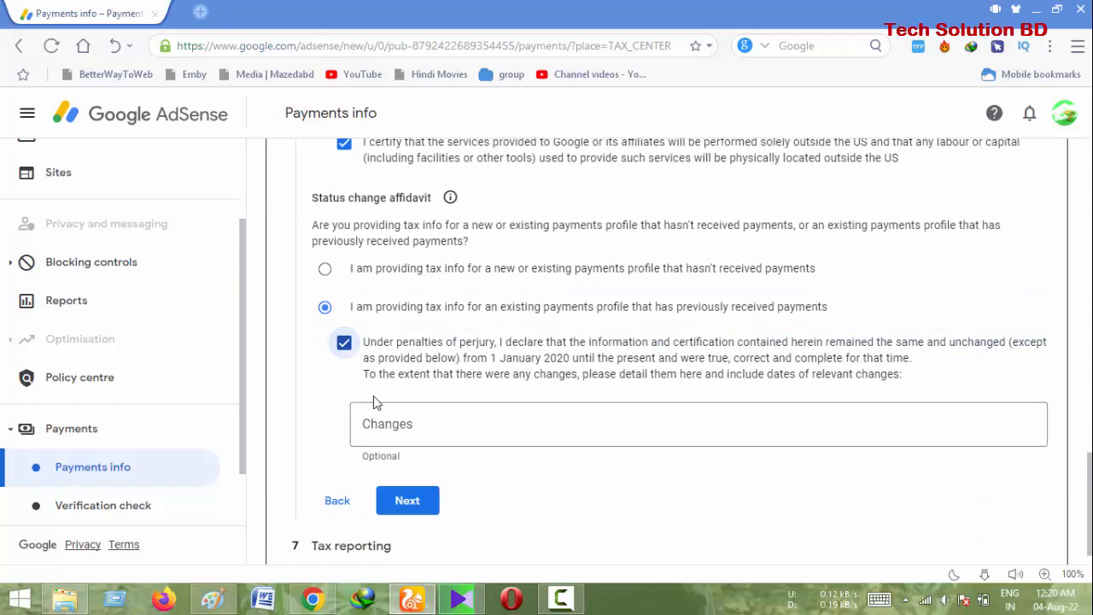
click(425, 505)
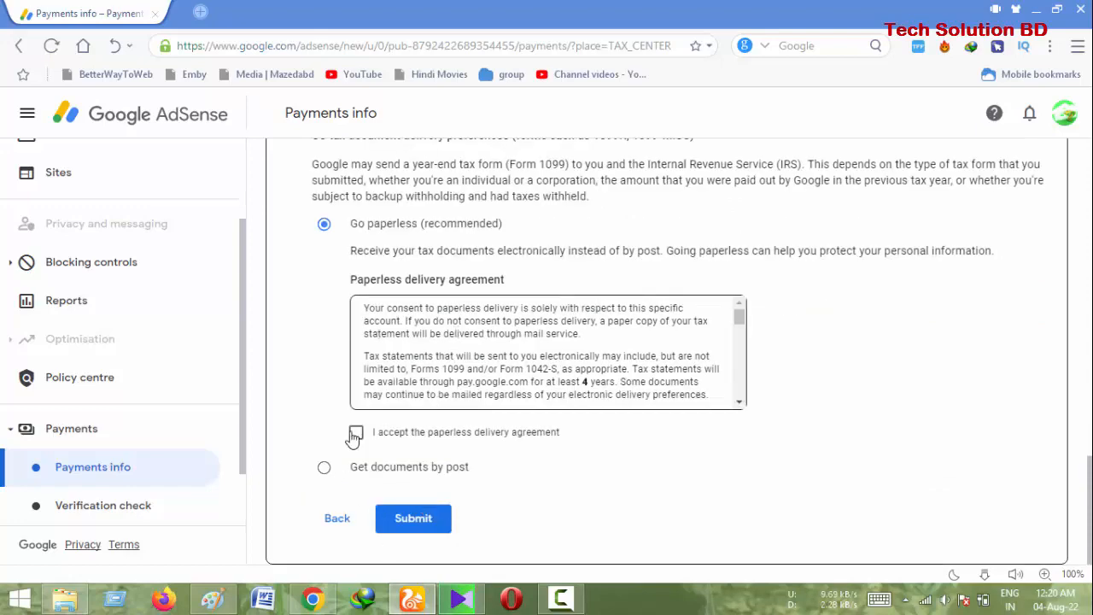
Choose paperless delivery of US tax documents with its agreement accepted, and submit the tax form
click(355, 434)
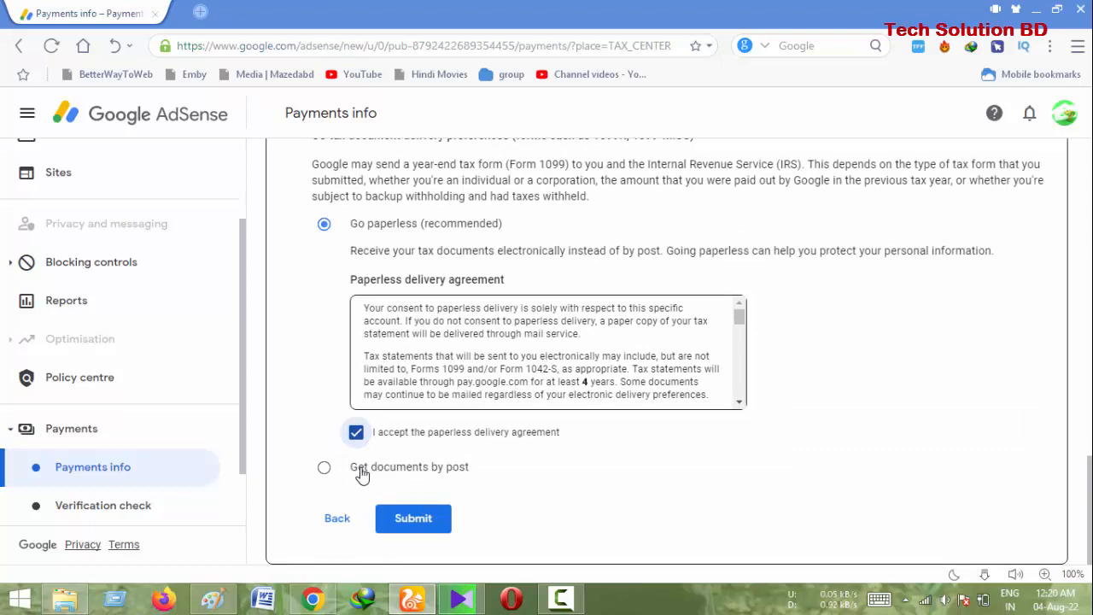
click(318, 473)
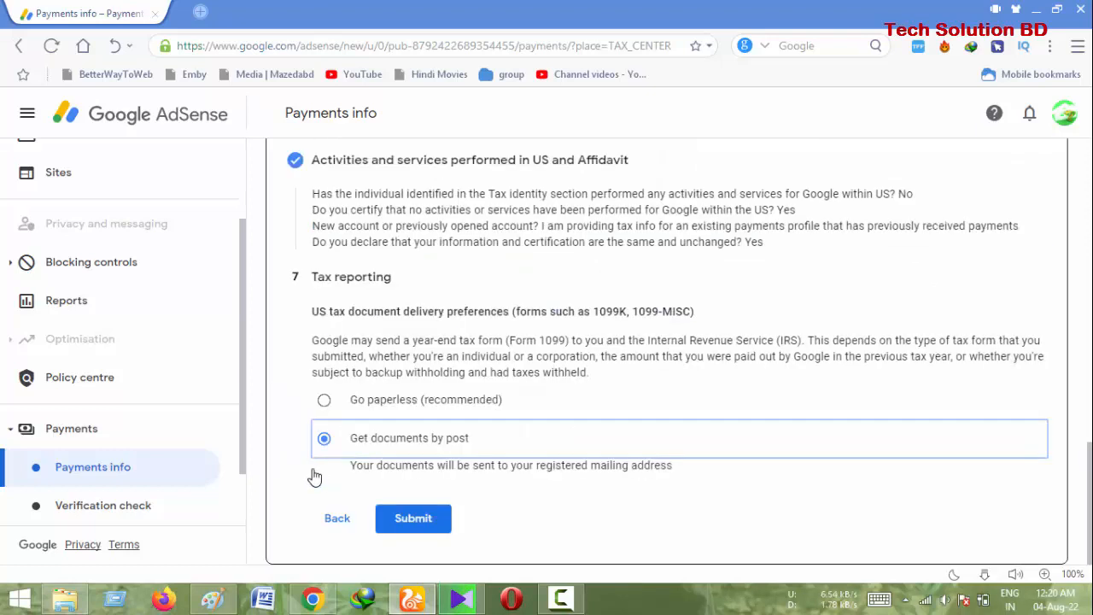
click(325, 401)
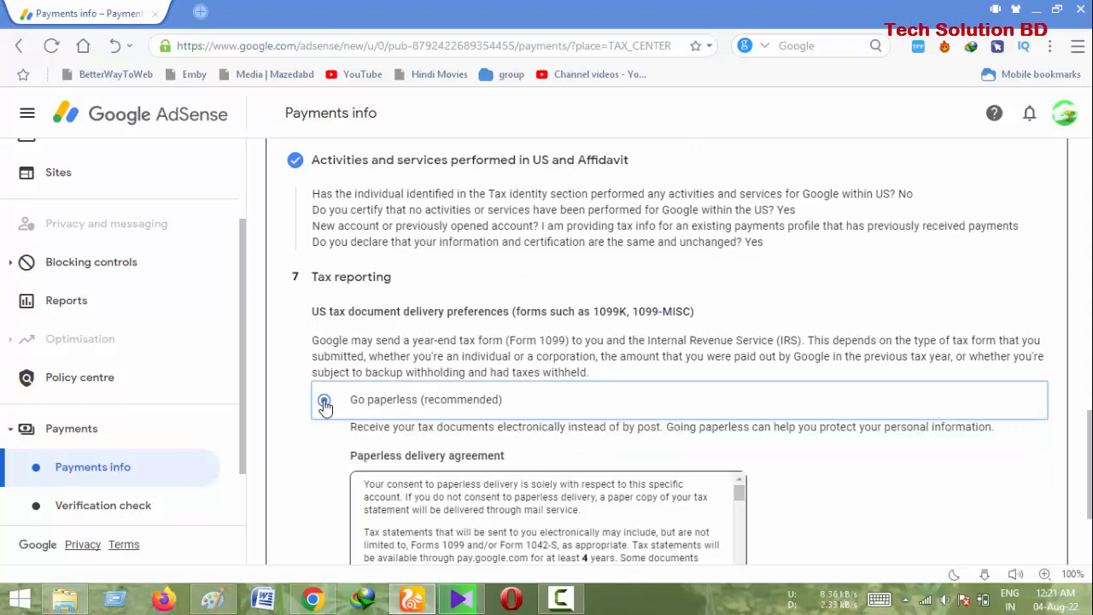
scroll(500, 407, down, 2)
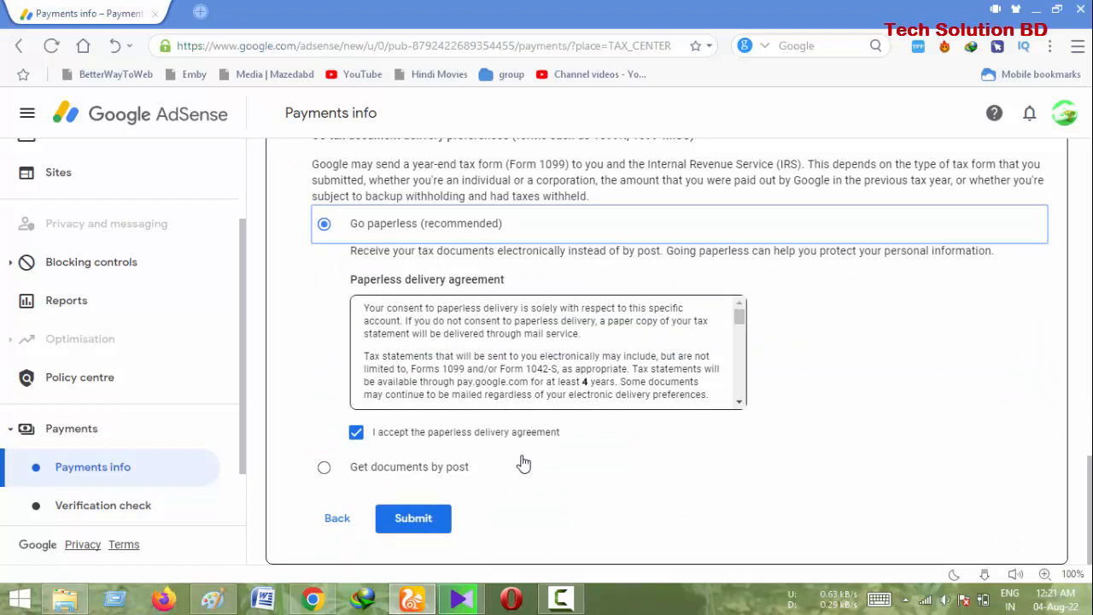
click(422, 520)
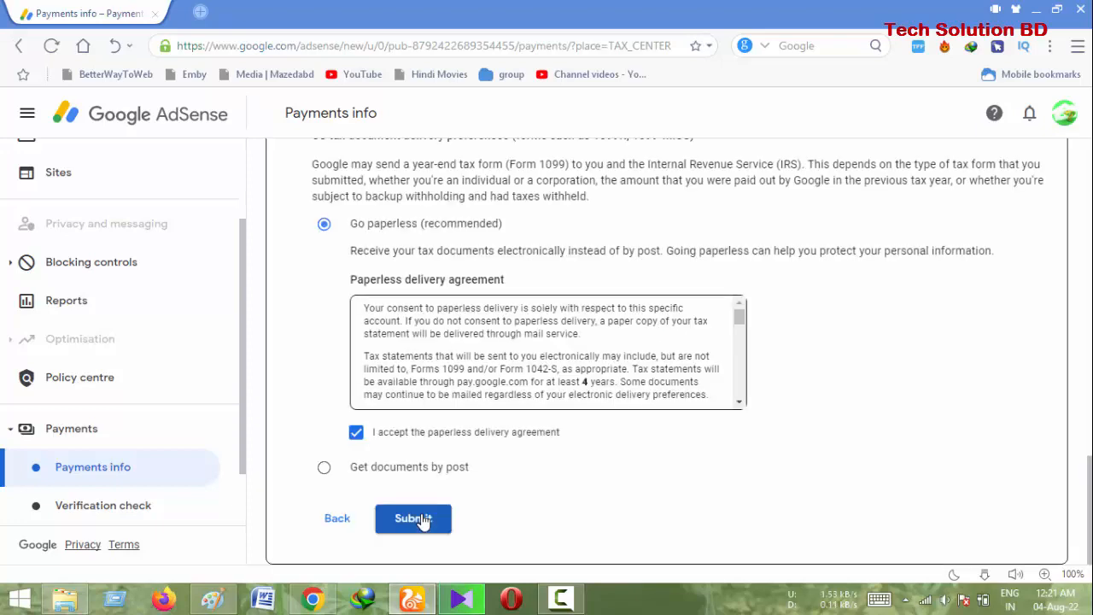
click(422, 520)
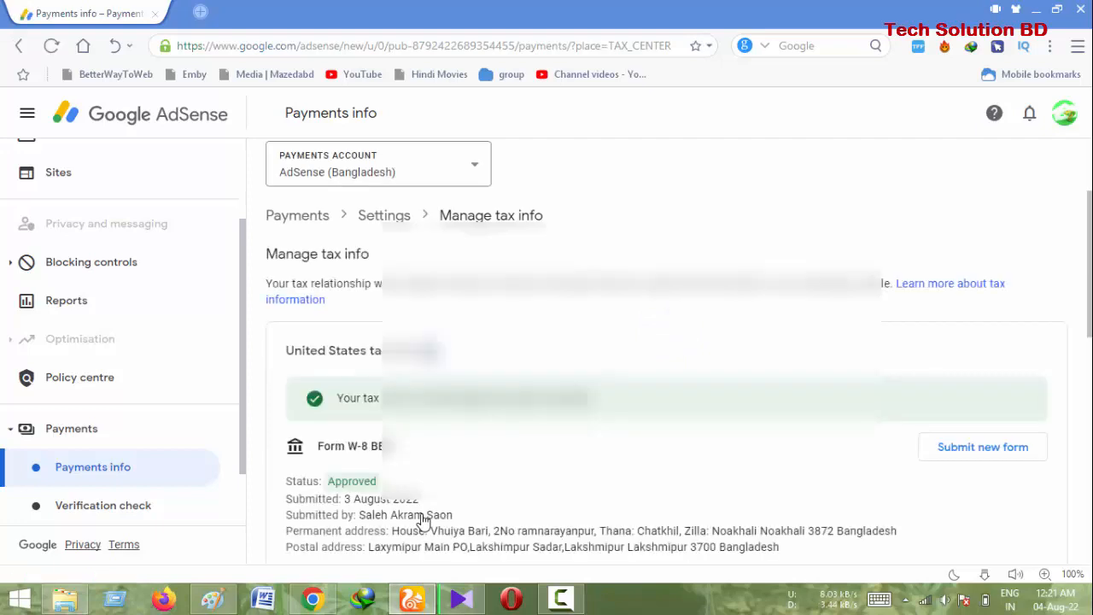
Examine the status and withholding rate claims of the submitted W-8BEN form
scroll(423, 519, down, 4)
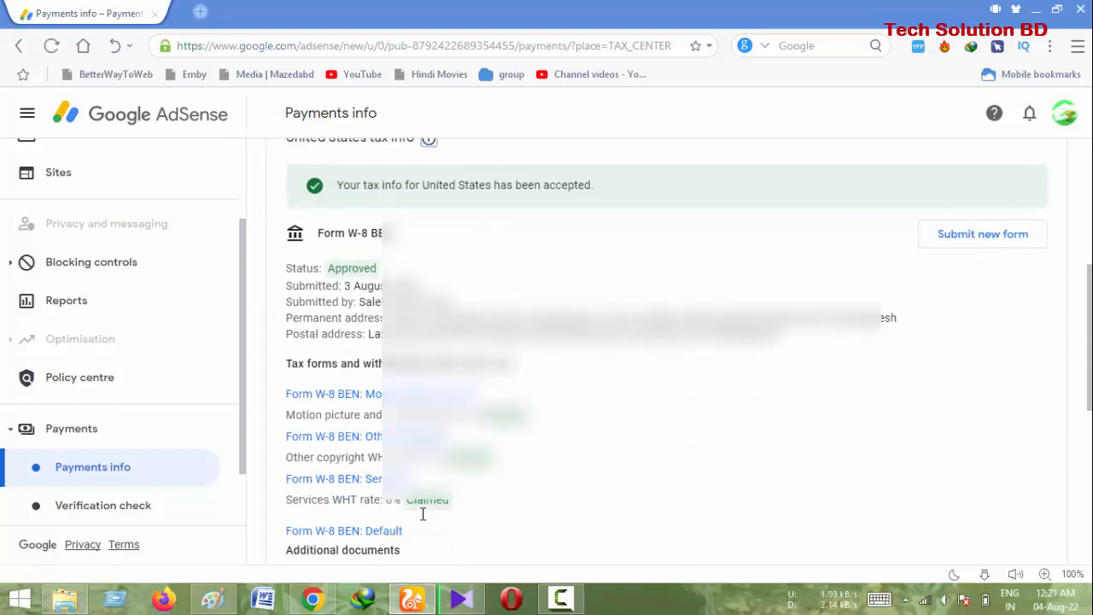
scroll(342, 291, up, 1)
double_click(333, 269)
drag(352, 269, 471, 319)
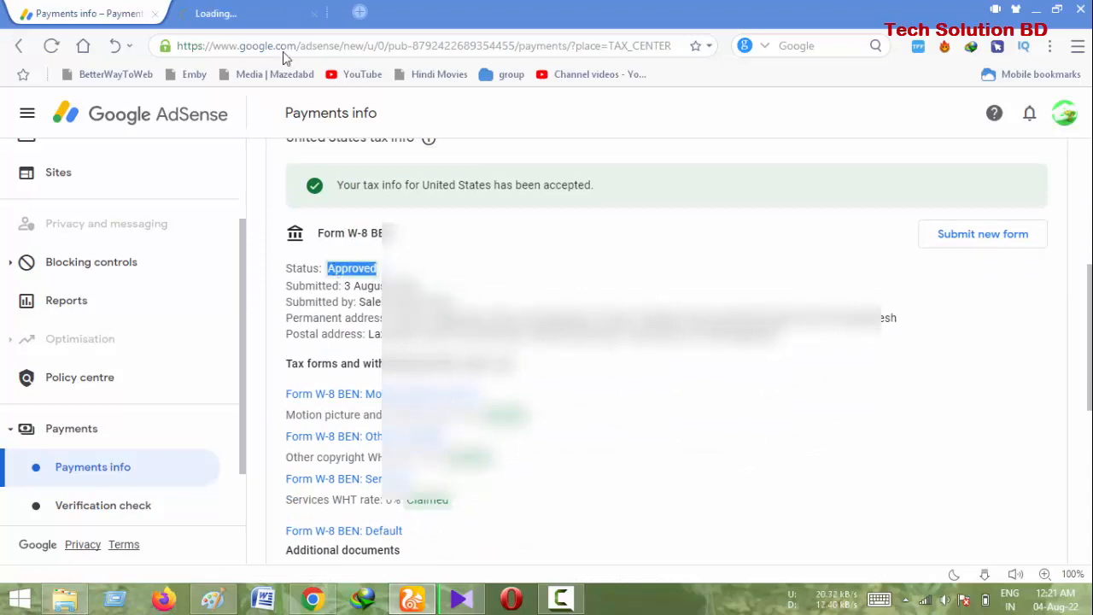
click(312, 12)
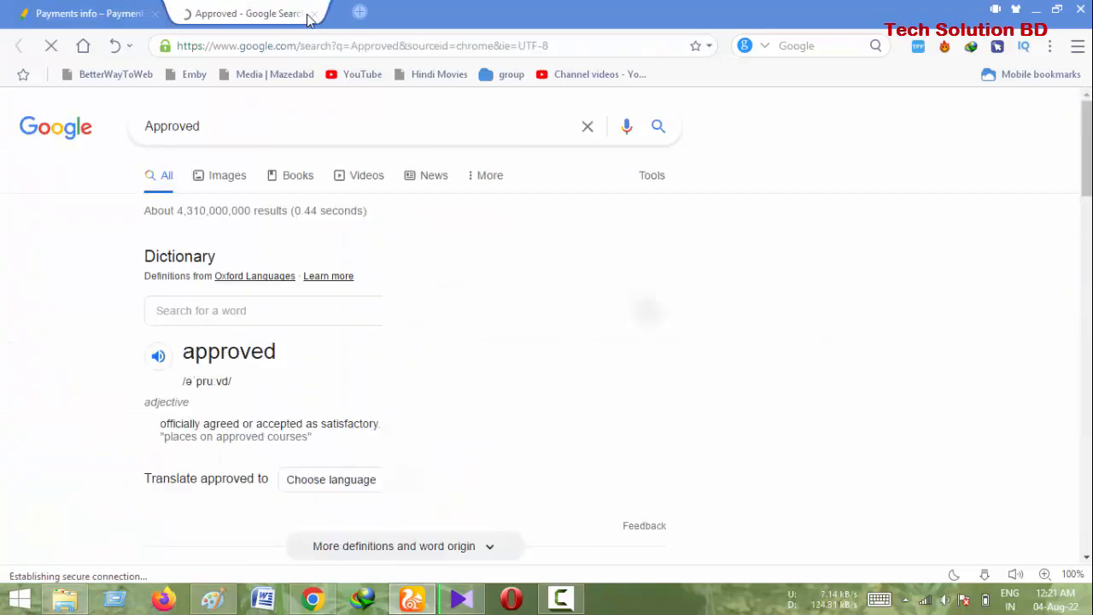
double_click(211, 22)
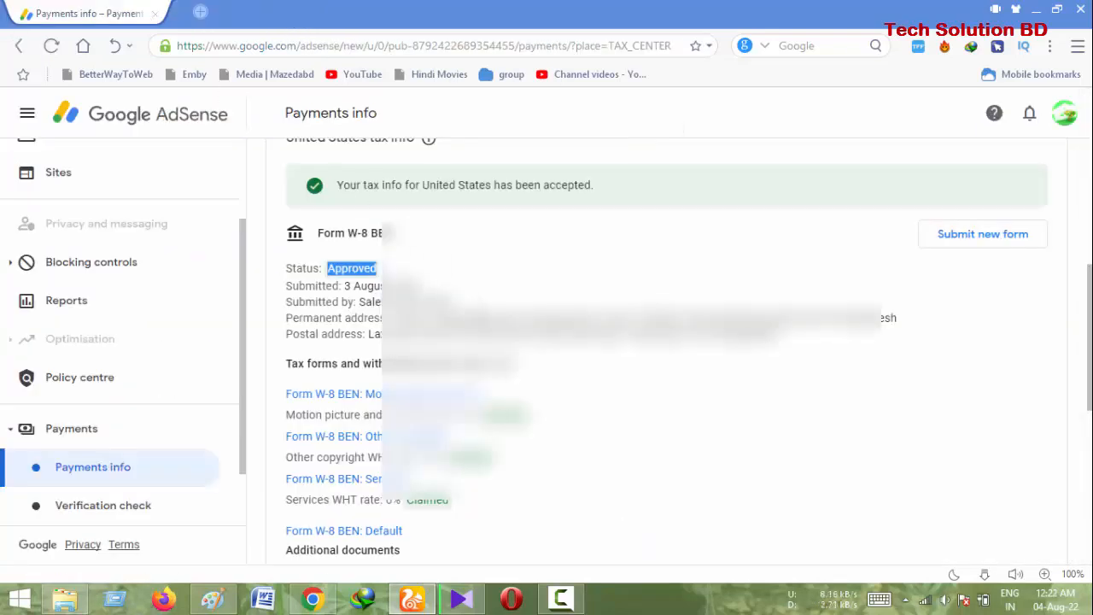
click(468, 307)
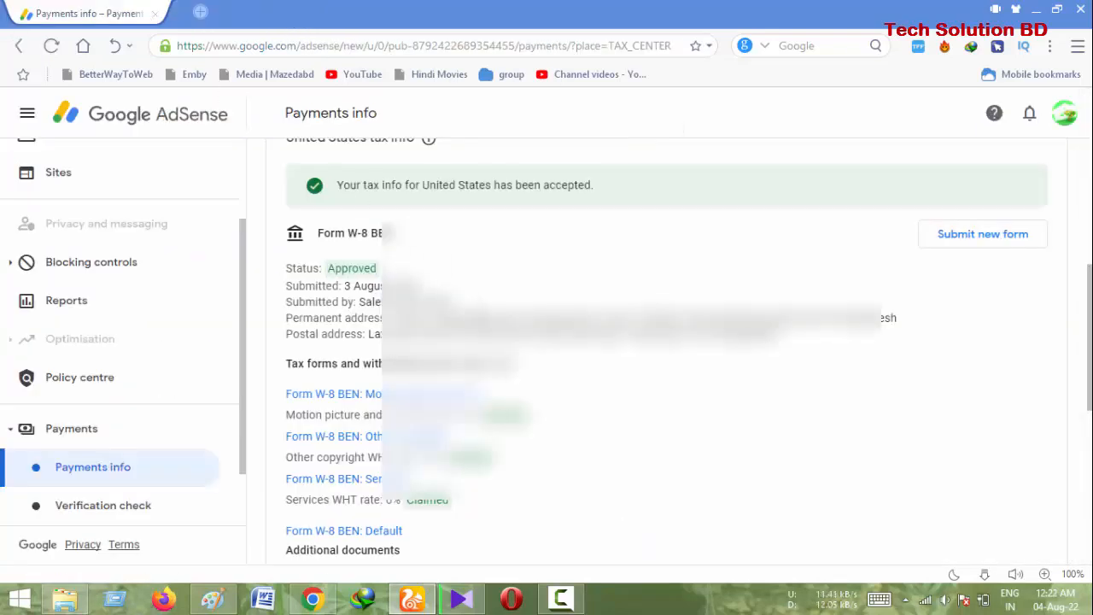
scroll(666, 359, down, 3)
scroll(666, 359, up, 3)
click(563, 600)
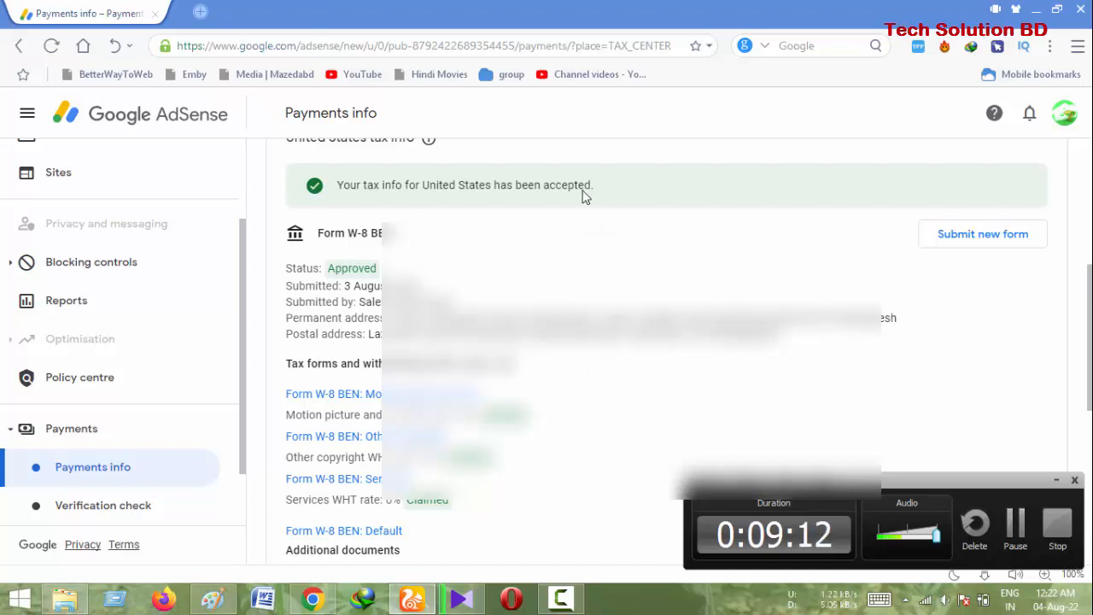
click(1056, 480)
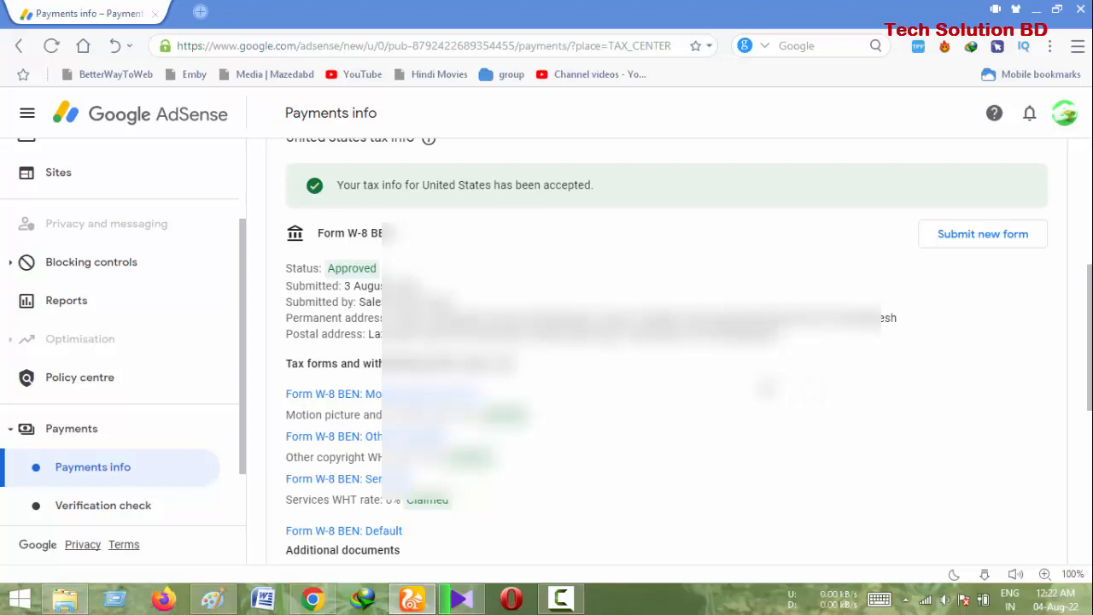
click(560, 598)
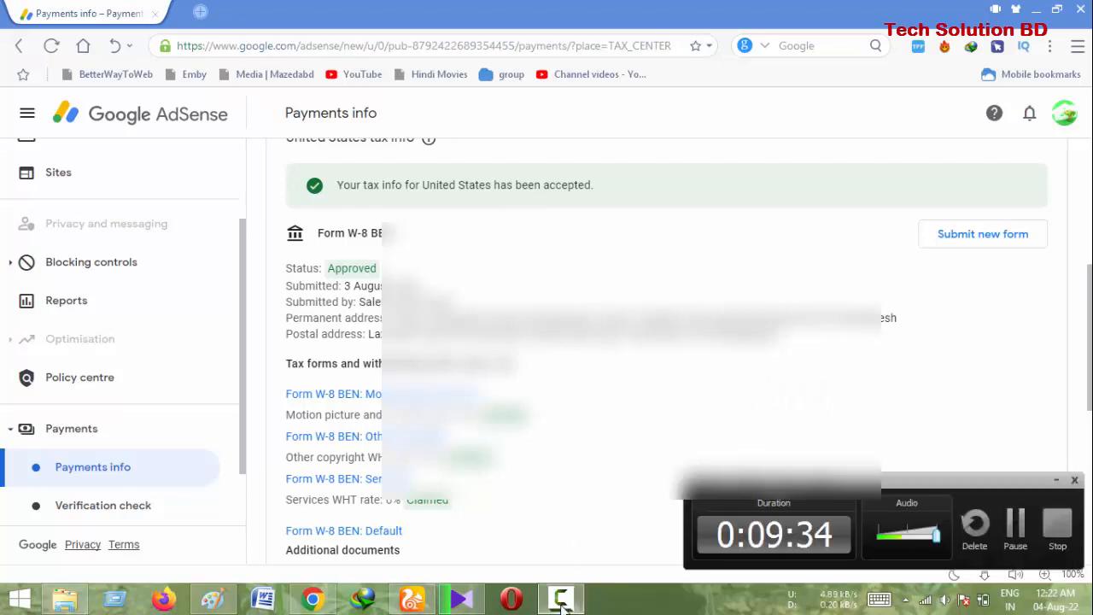